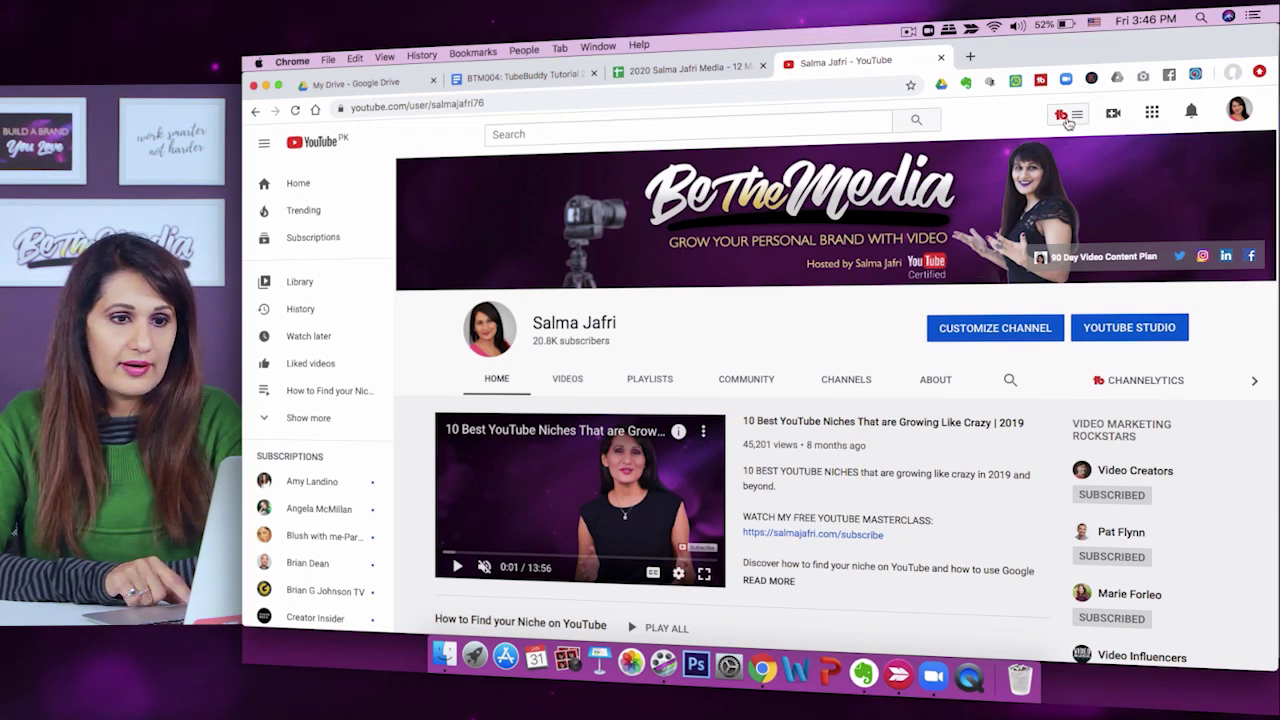
- Launch SEO Studio from the TubeBuddy toolbar menu's Extension Tools list
click(1067, 121)
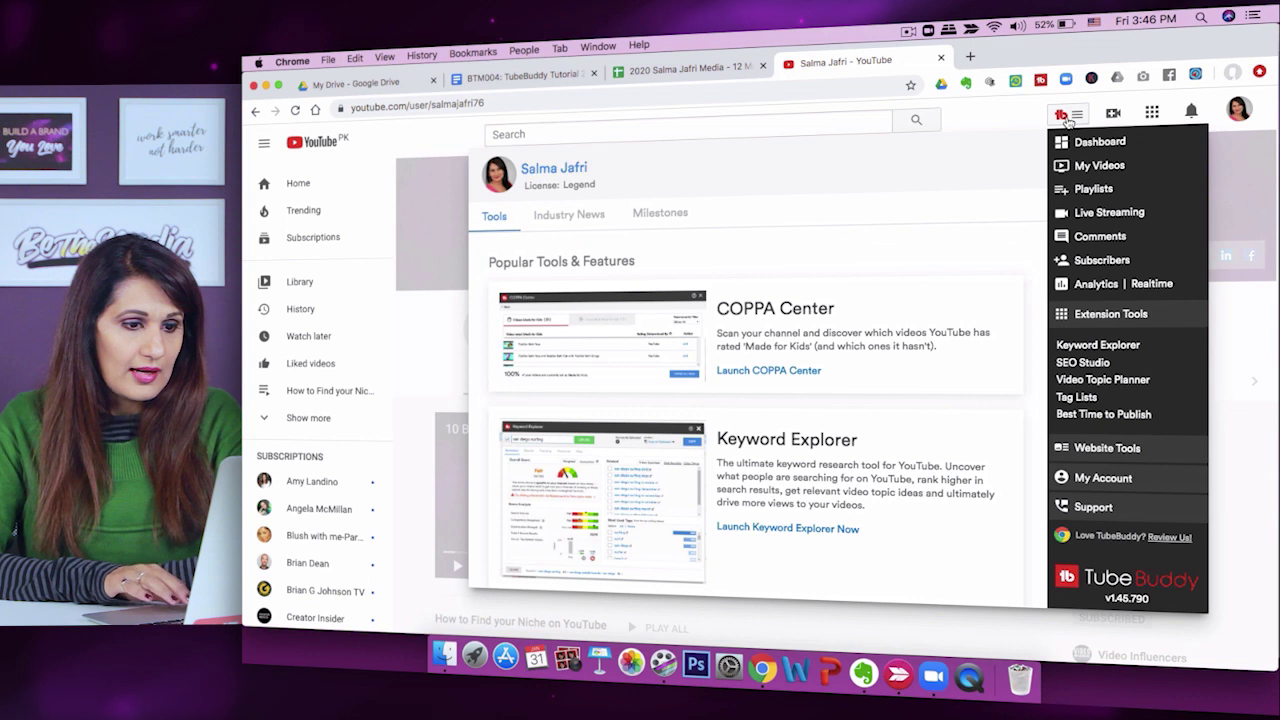
scroll(907, 347, down, 3)
scroll(907, 347, down, 10)
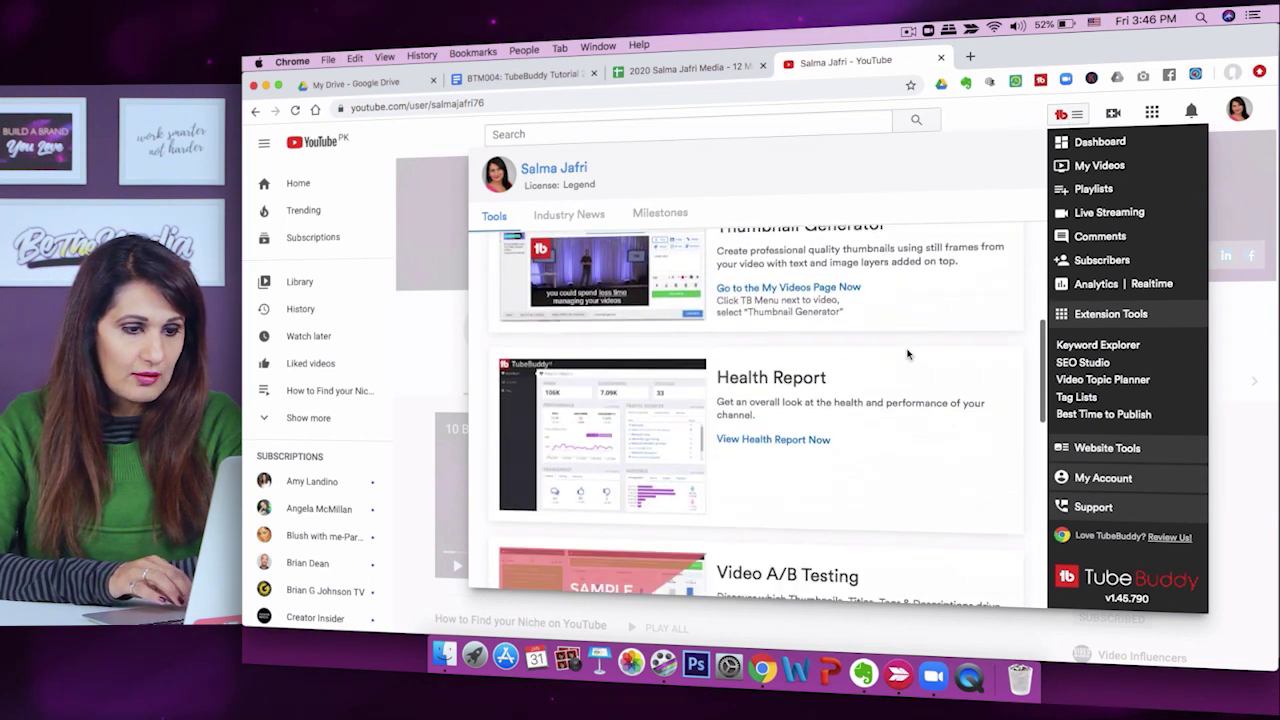
scroll(907, 350, down, 5)
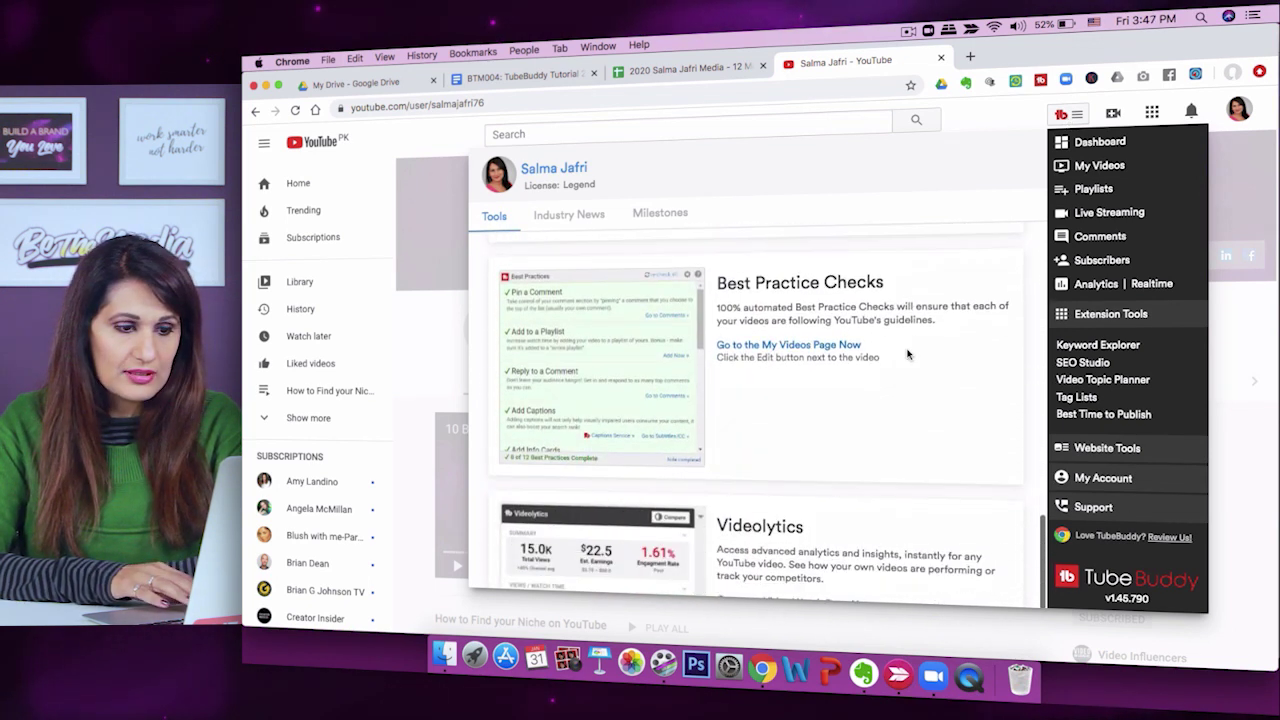
click(1083, 365)
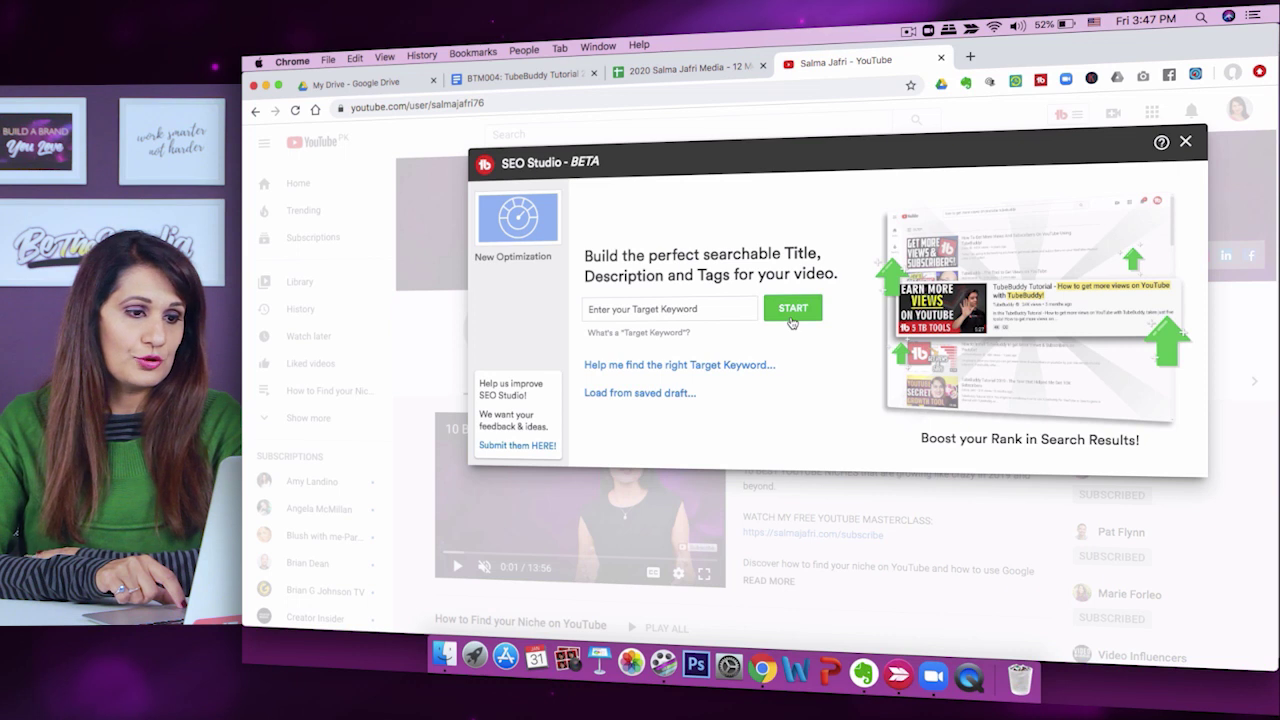
click(647, 313)
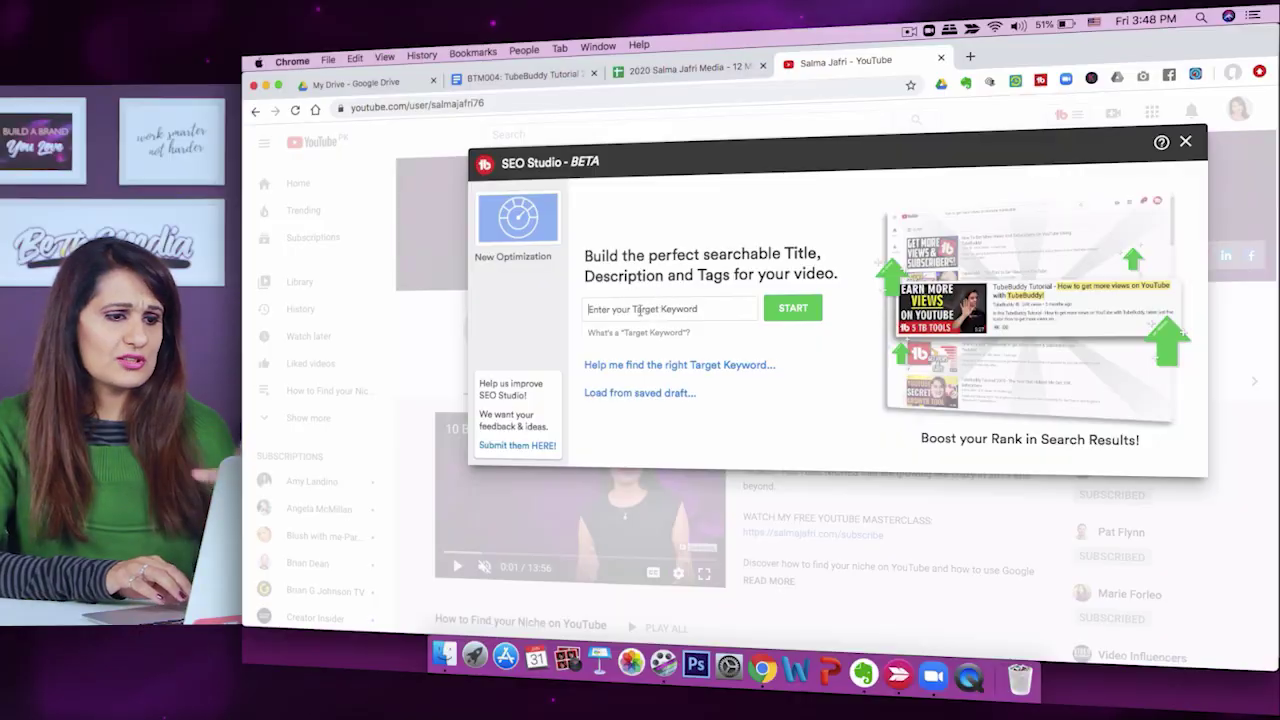
- Start an SEO Studio optimization targeting the keyword 'youtube niches'
text(youtube niches)
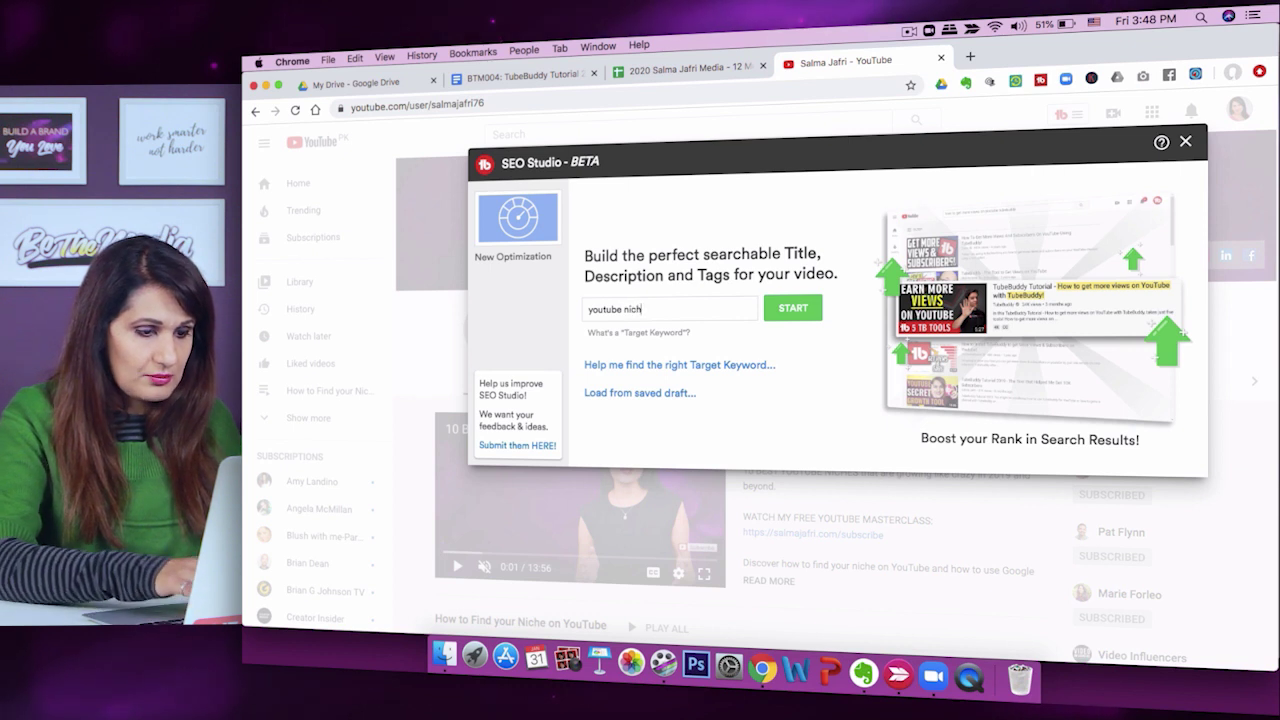
click(793, 310)
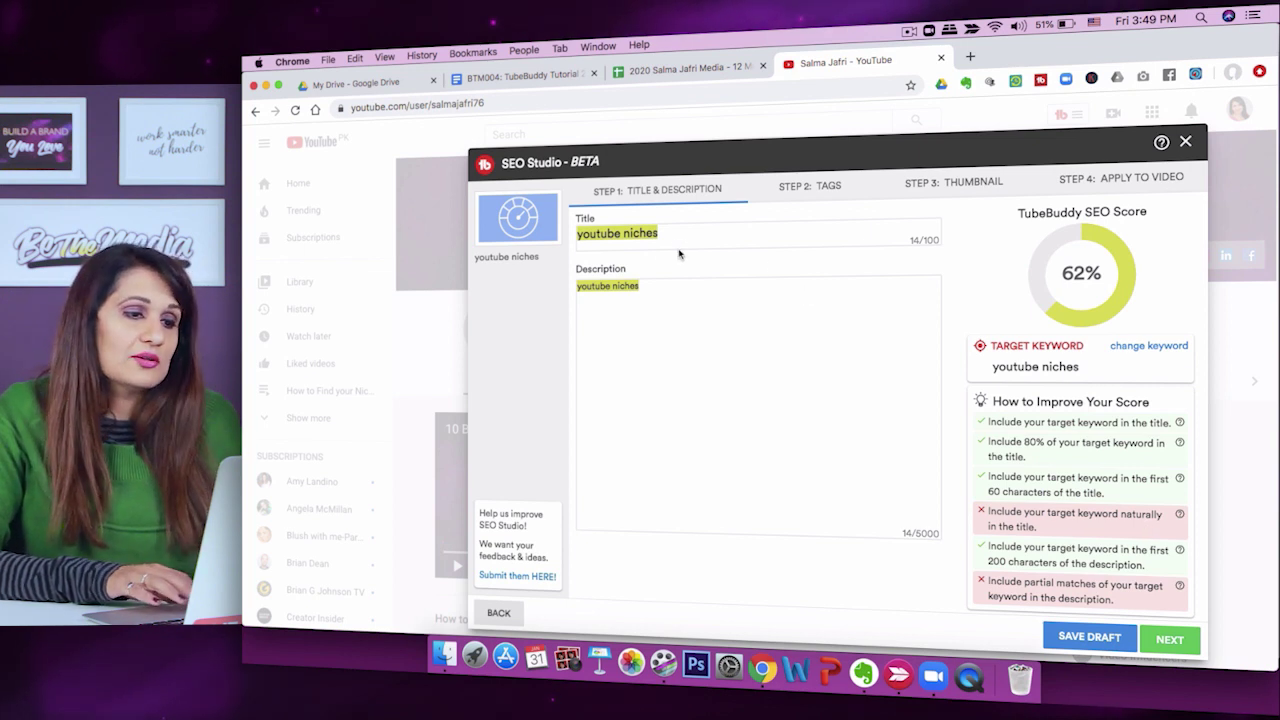
click(577, 236)
- Change the video title to 'Best youtube niches in 2020'
text(Best)
key(super+Right)
text(in)
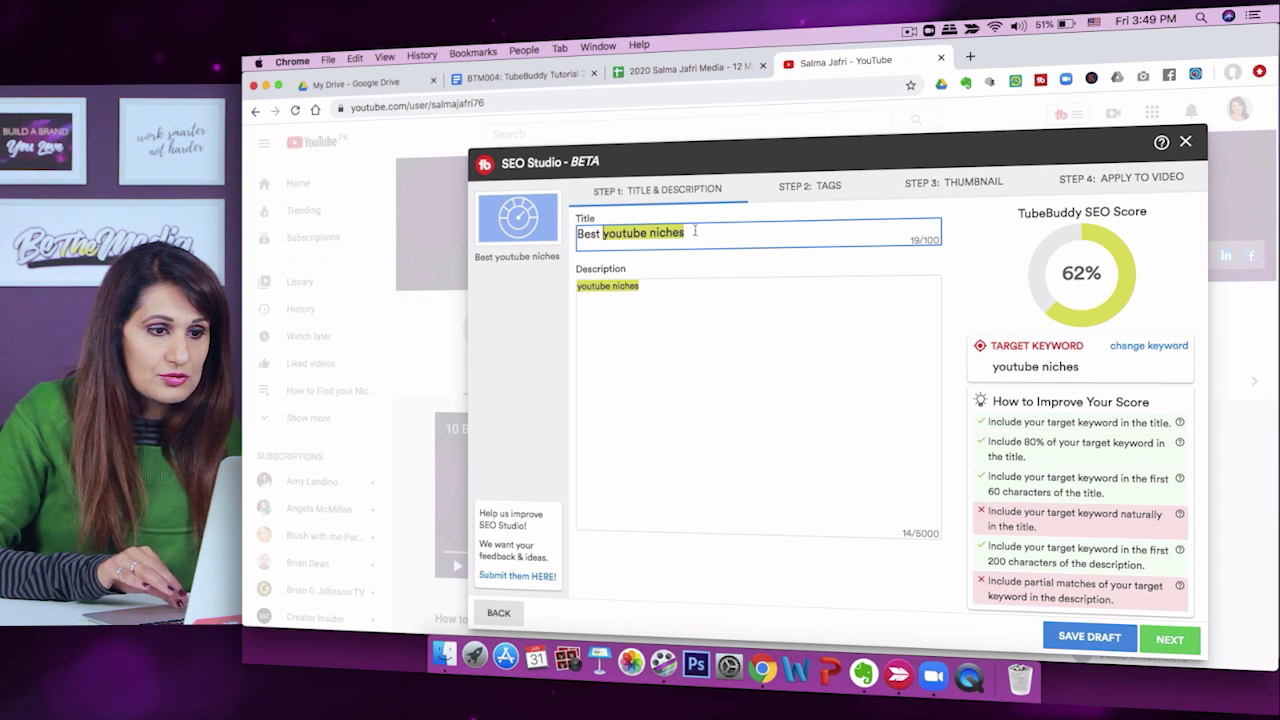
text( 2020)
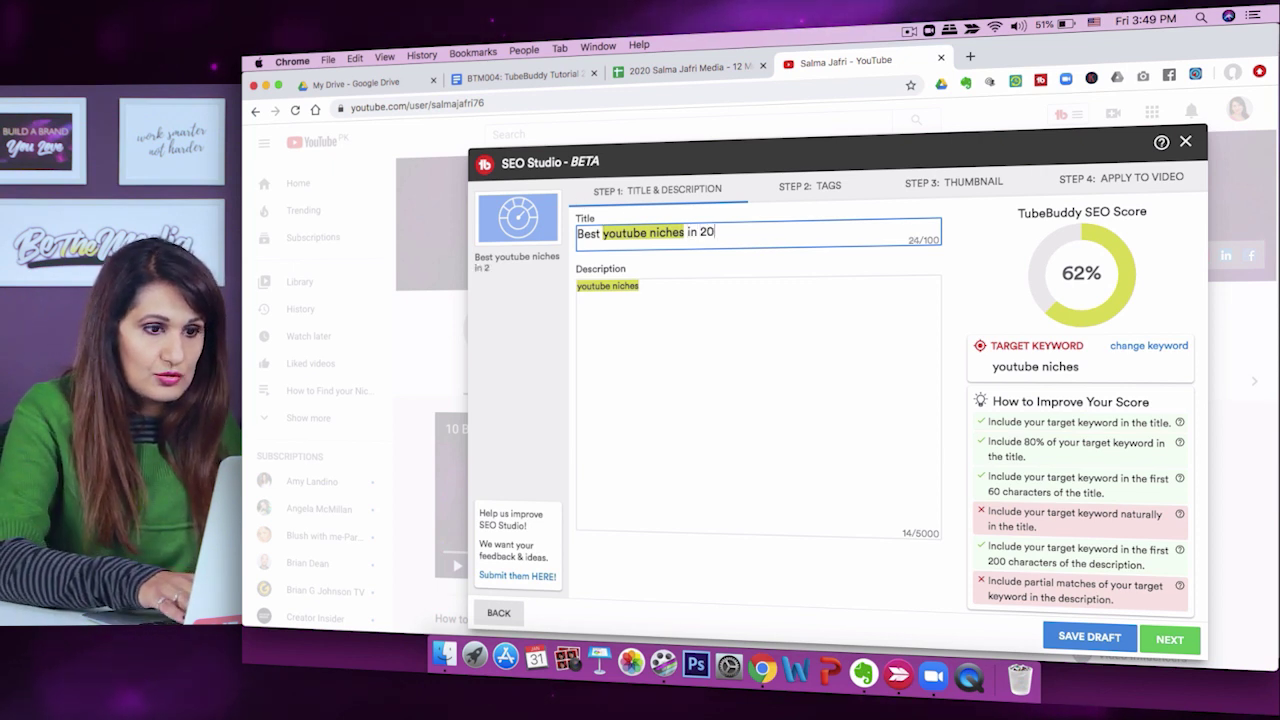
click(697, 289)
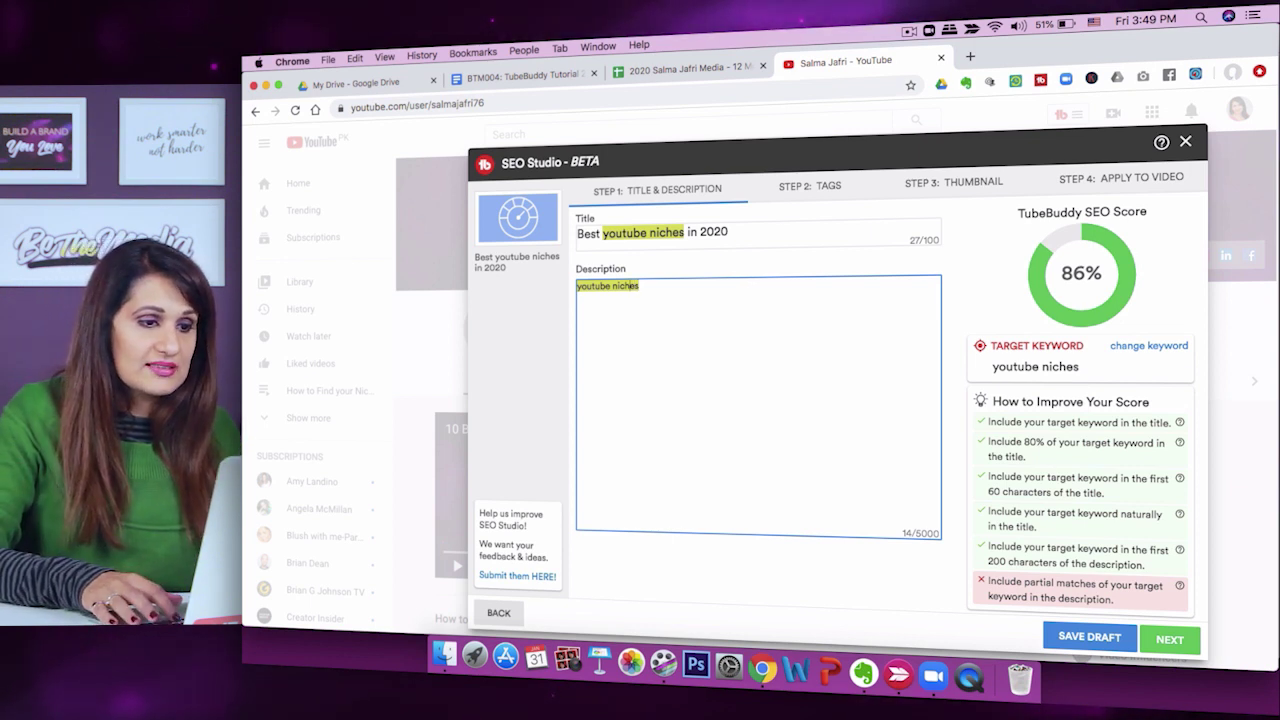
- Write a description starting 'Discover the best youtube niches to rank for in 2020.' and continue it about focusing content
text(Discover)
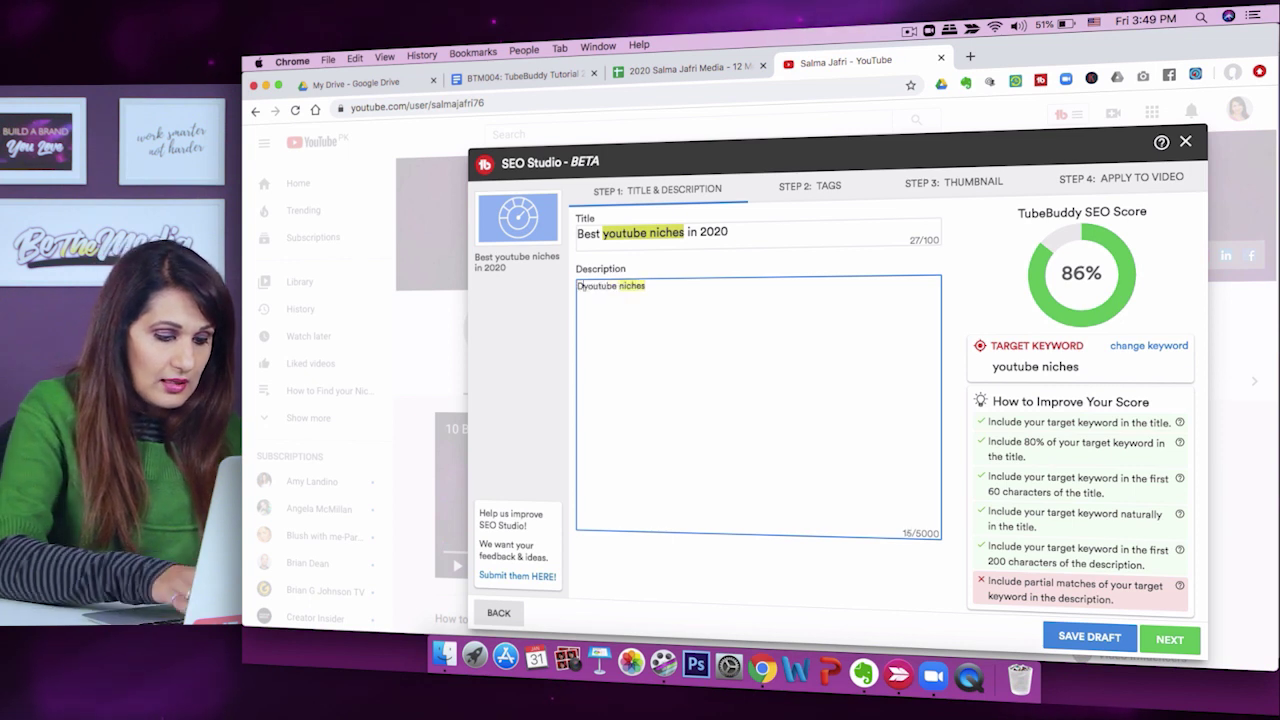
text( the best youtube)
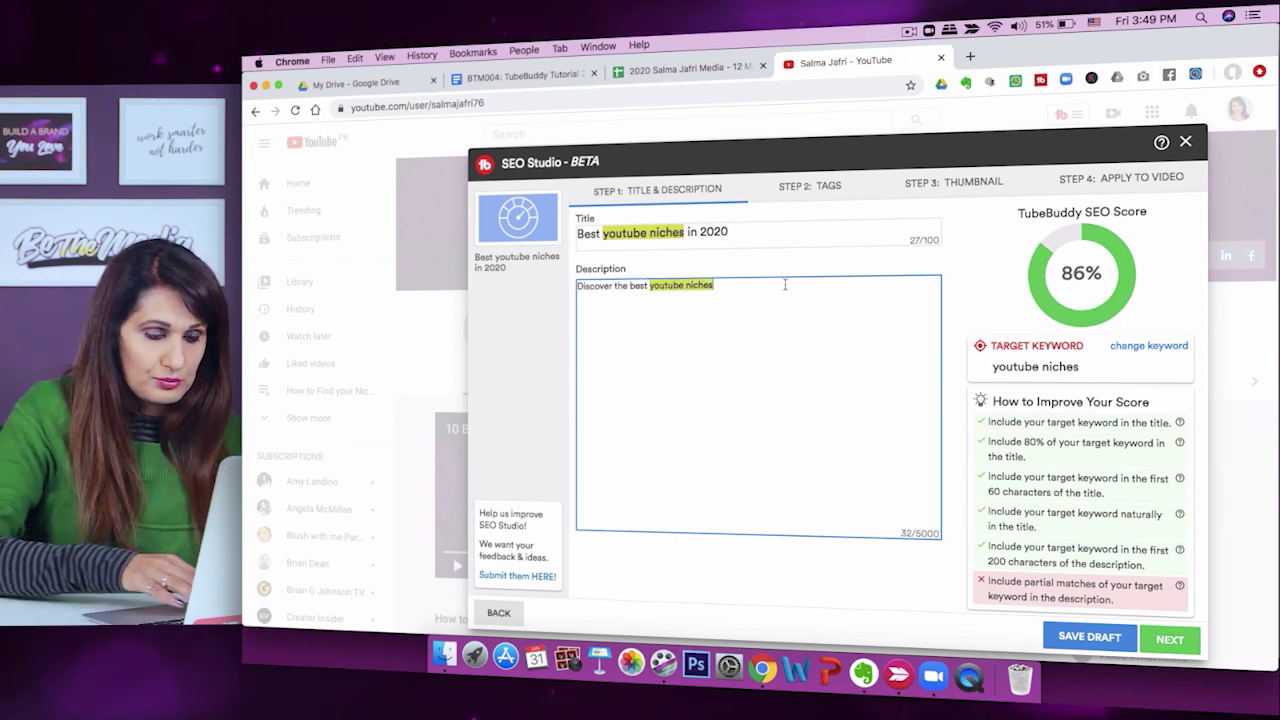
text( niches to rank)
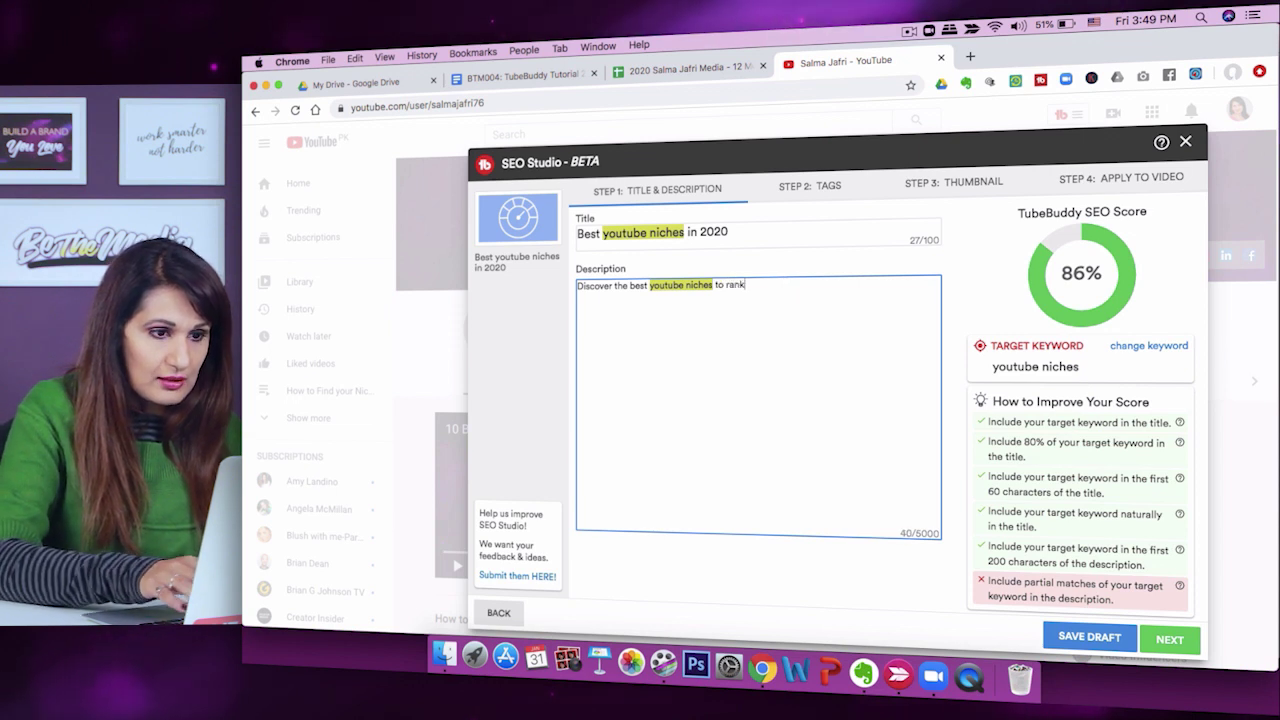
text( for in 2)
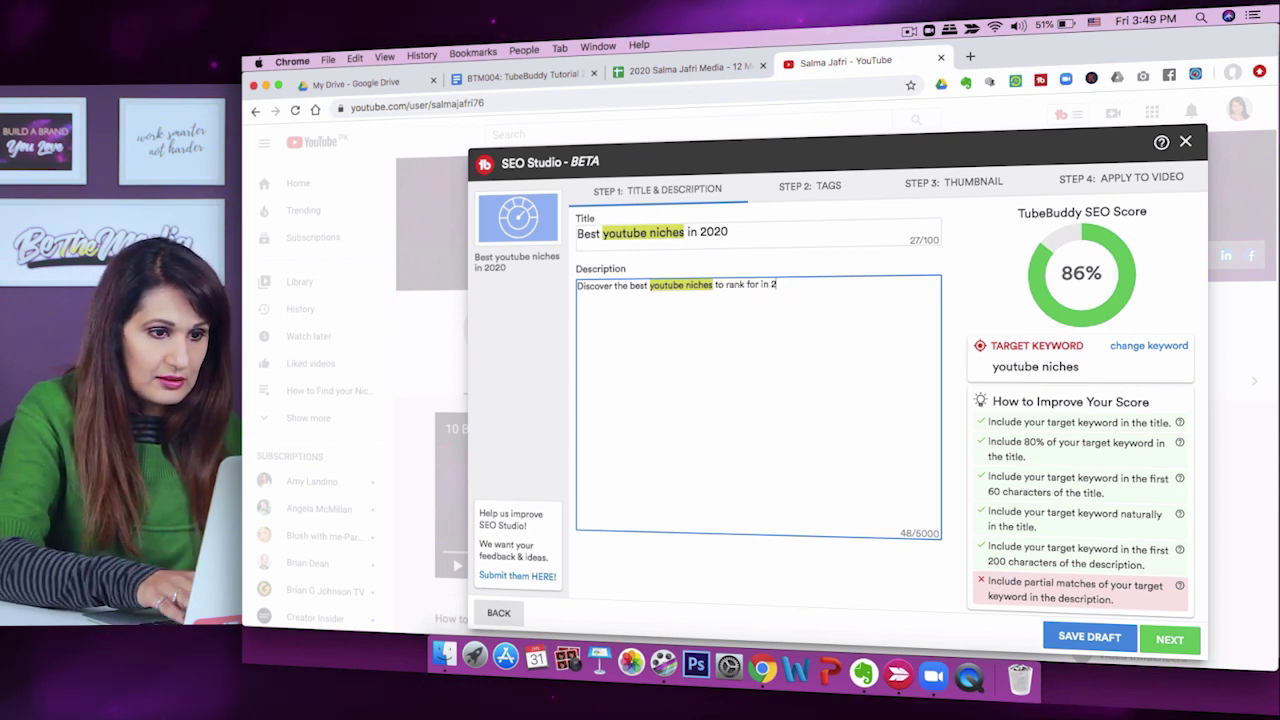
text(020.)
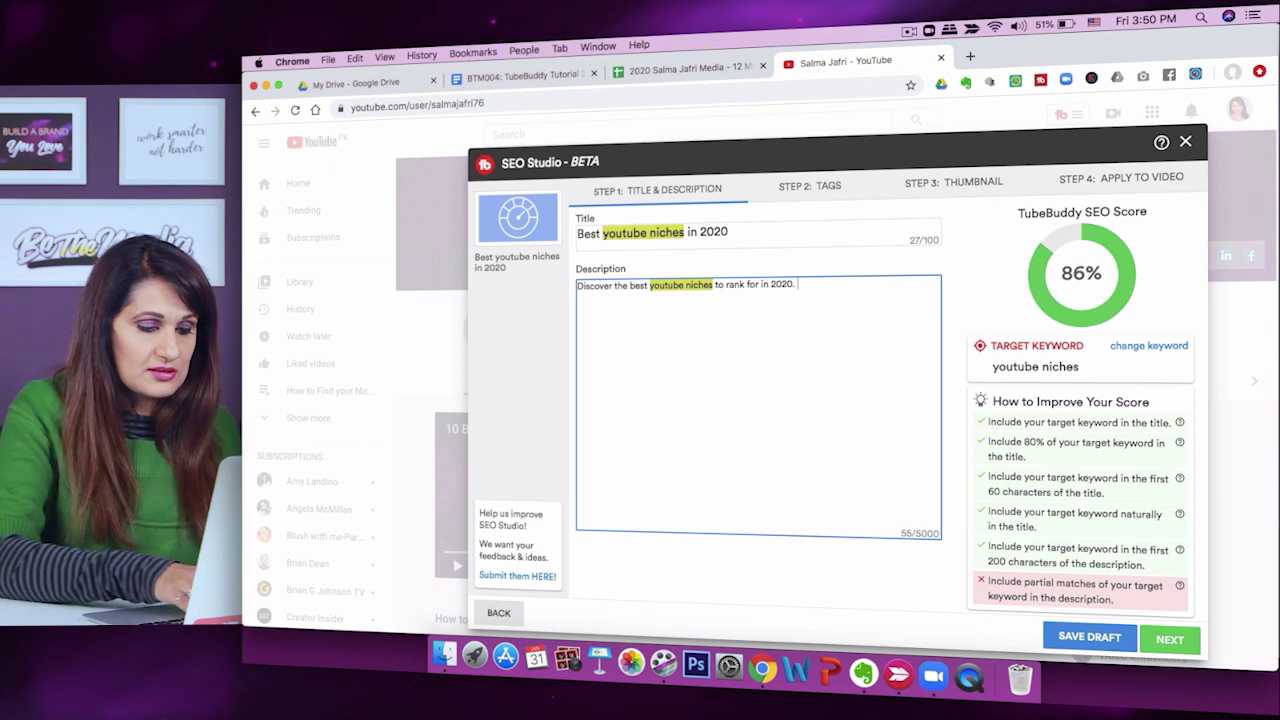
text(Nic)
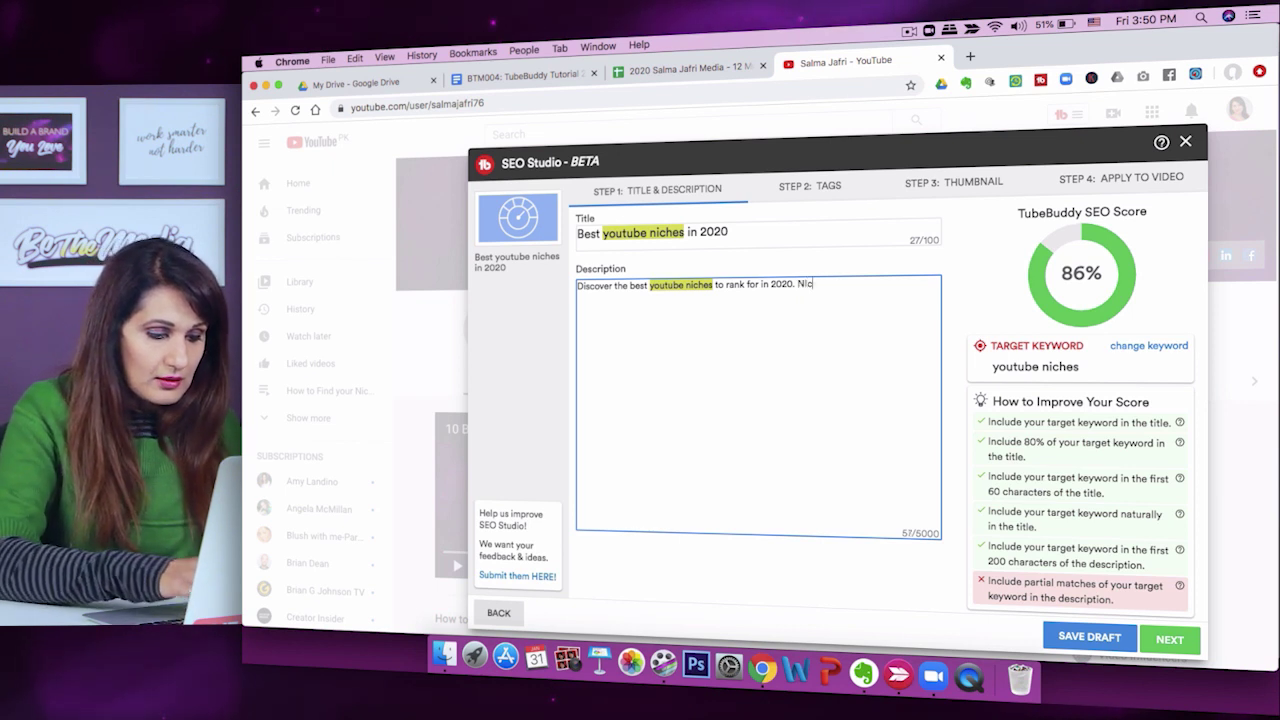
text(hes )
text(are impo)
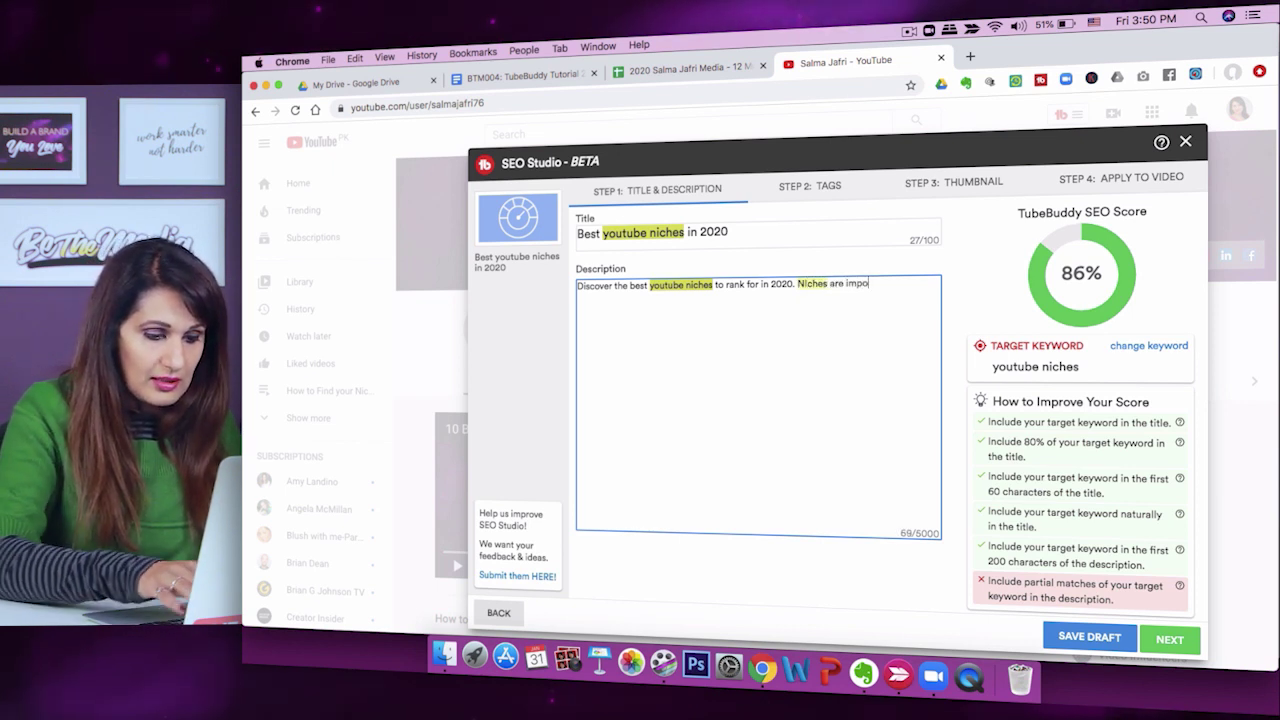
text(rtant )
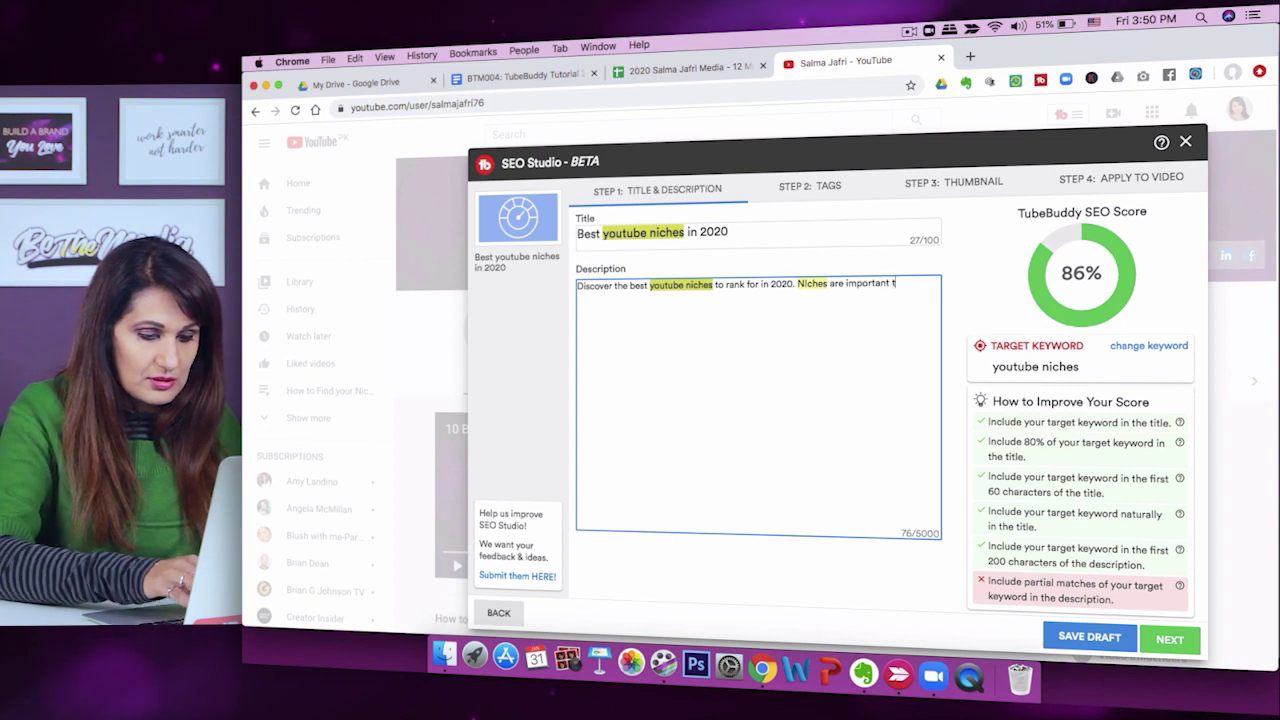
text(to be able to focus)
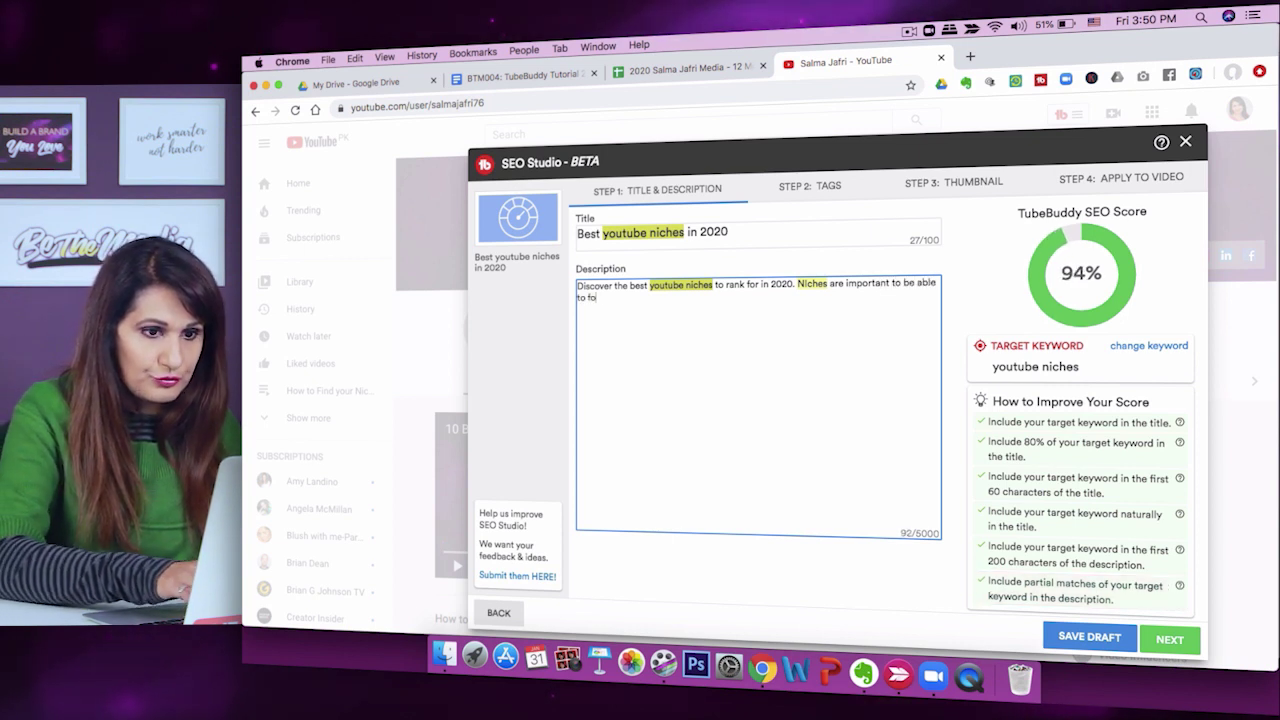
text( your content)
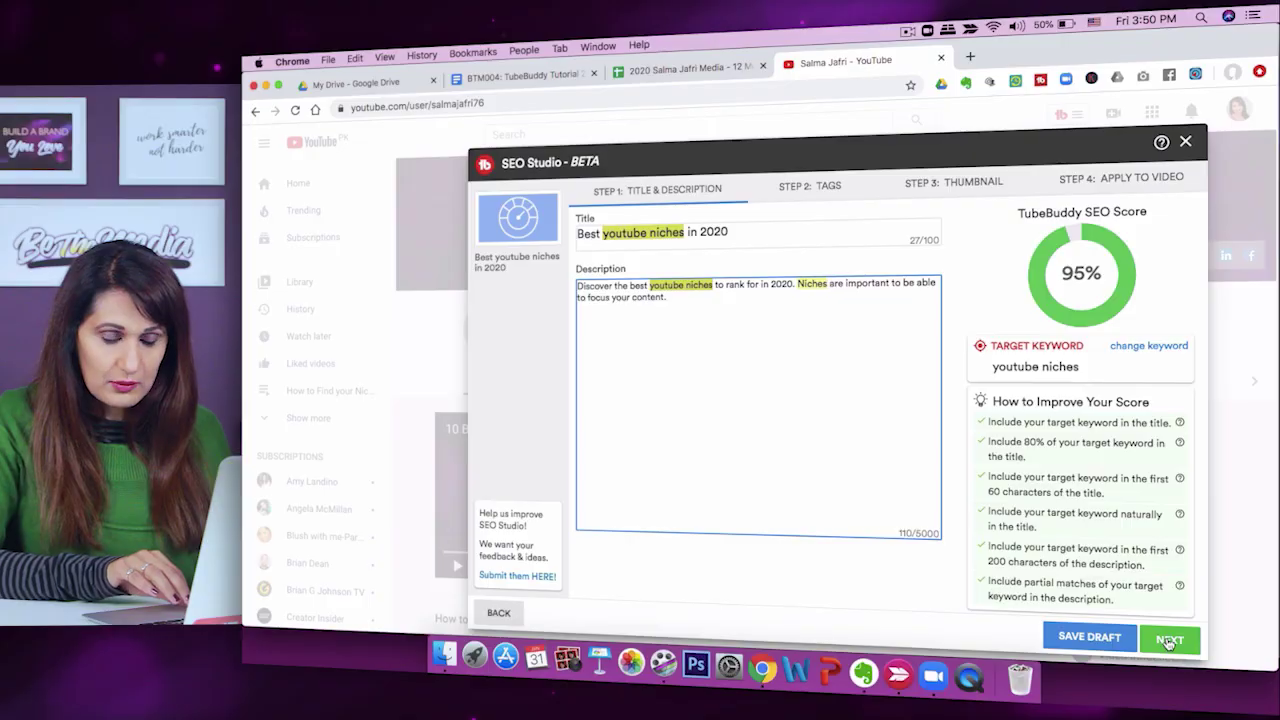
- Add tags youtube niches, that make money, with high cpm, 2020, and profitable youtube niches
click(1168, 641)
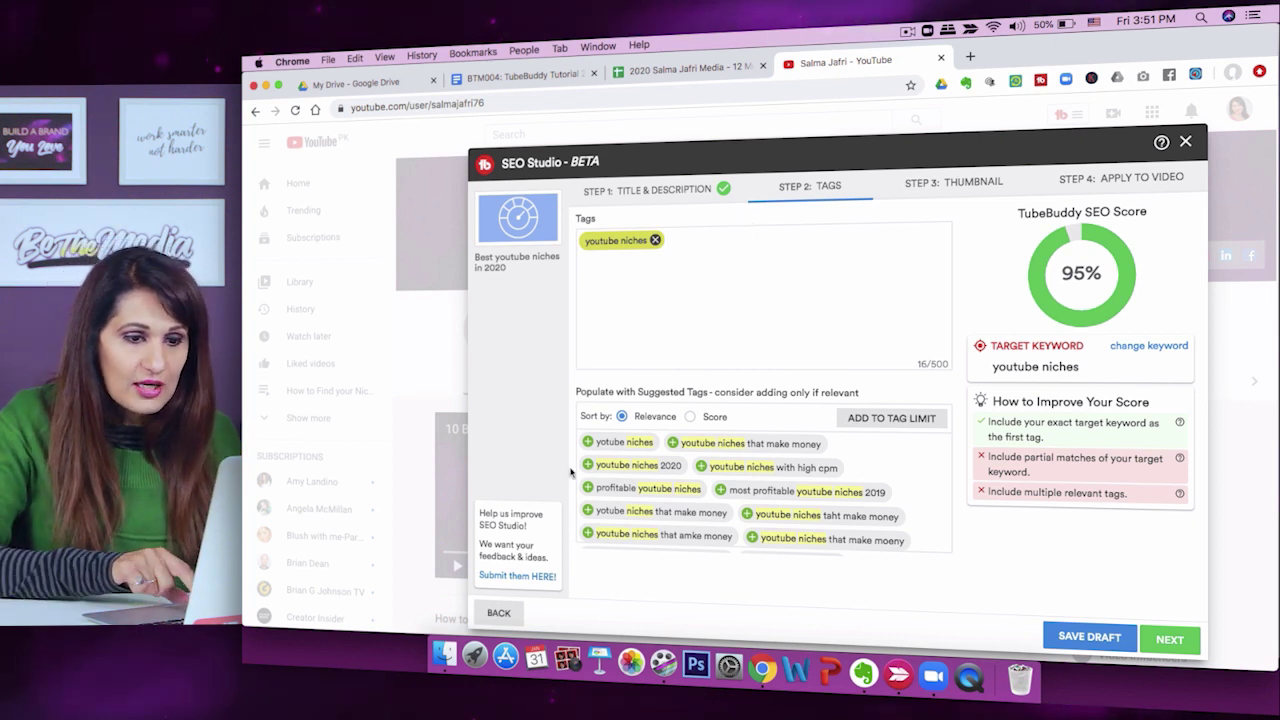
click(588, 442)
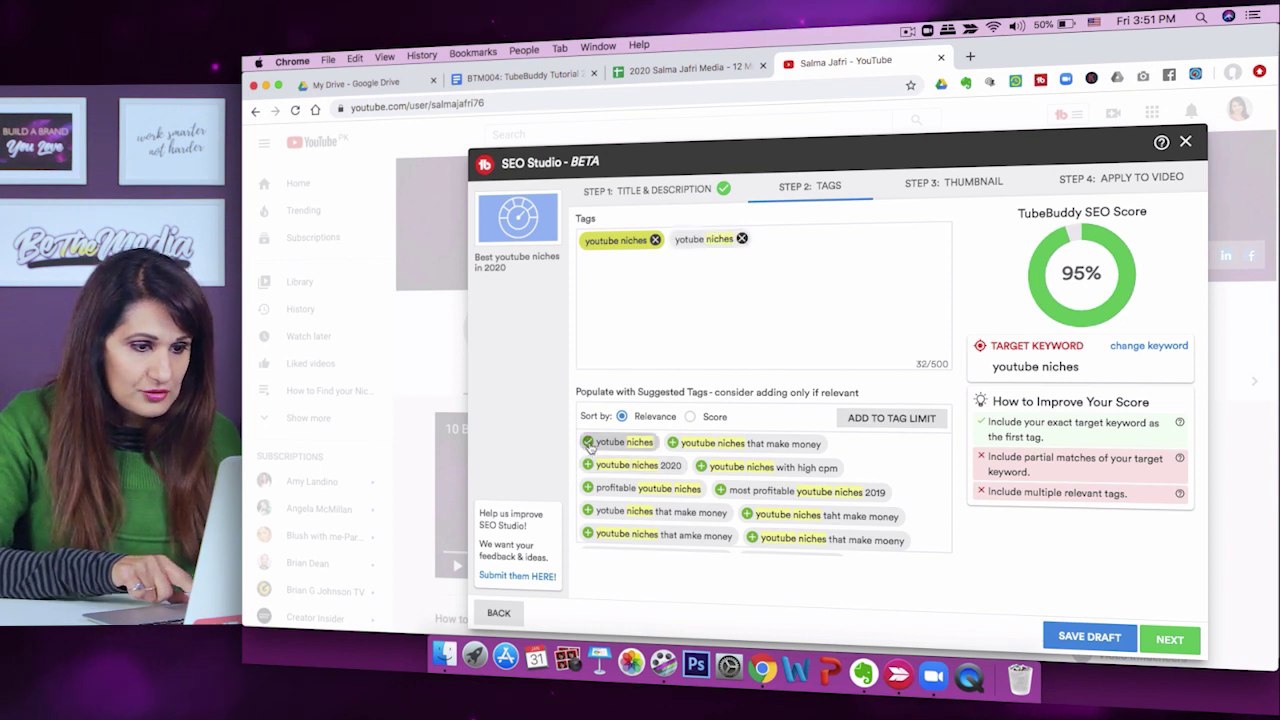
click(673, 443)
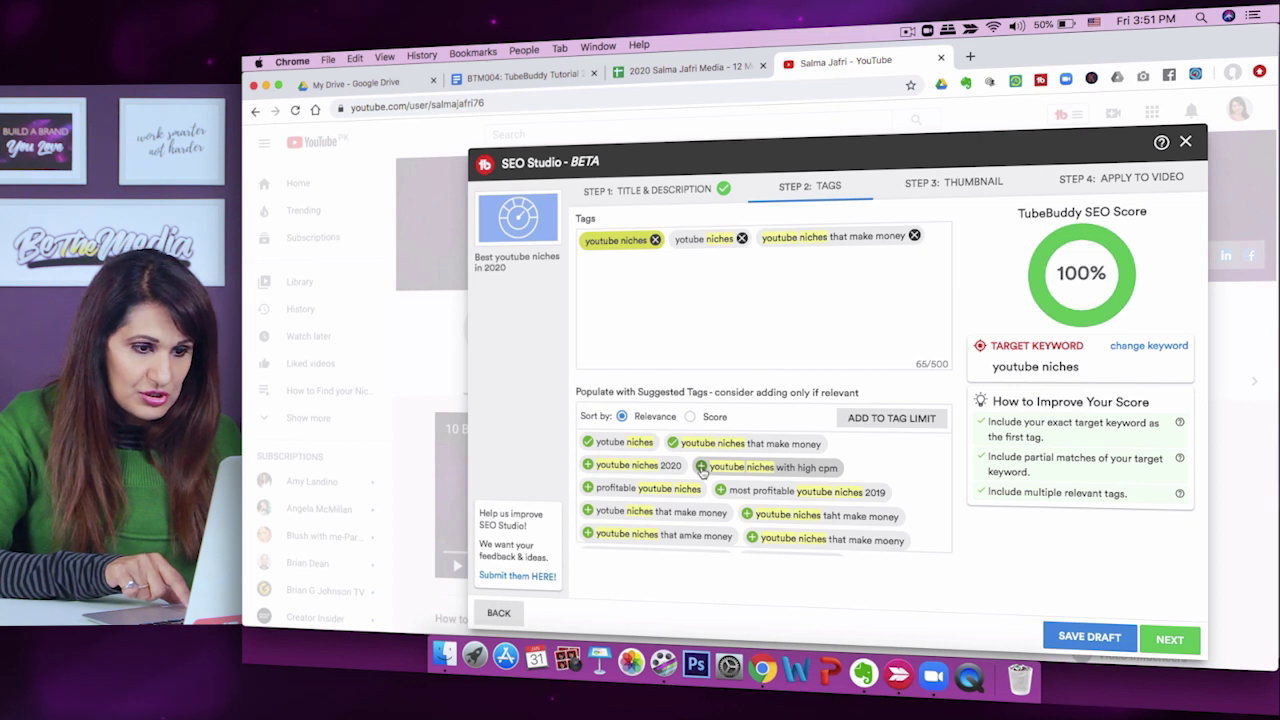
click(702, 467)
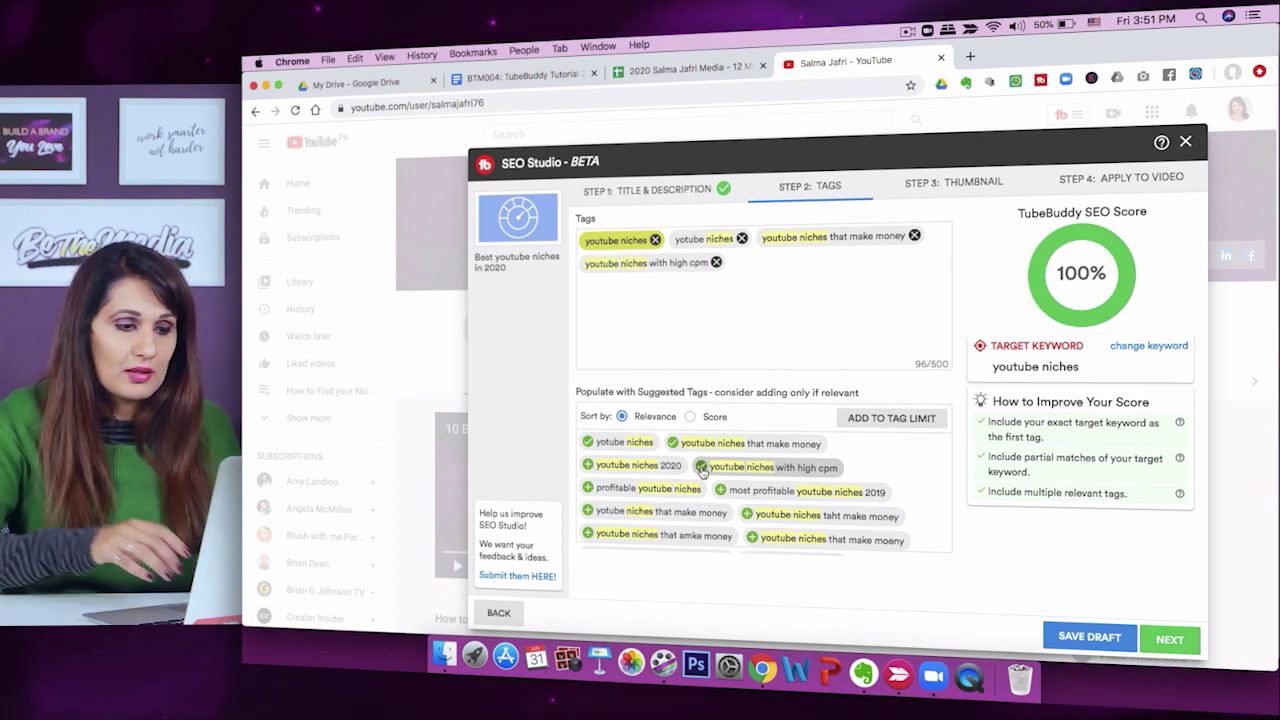
click(588, 466)
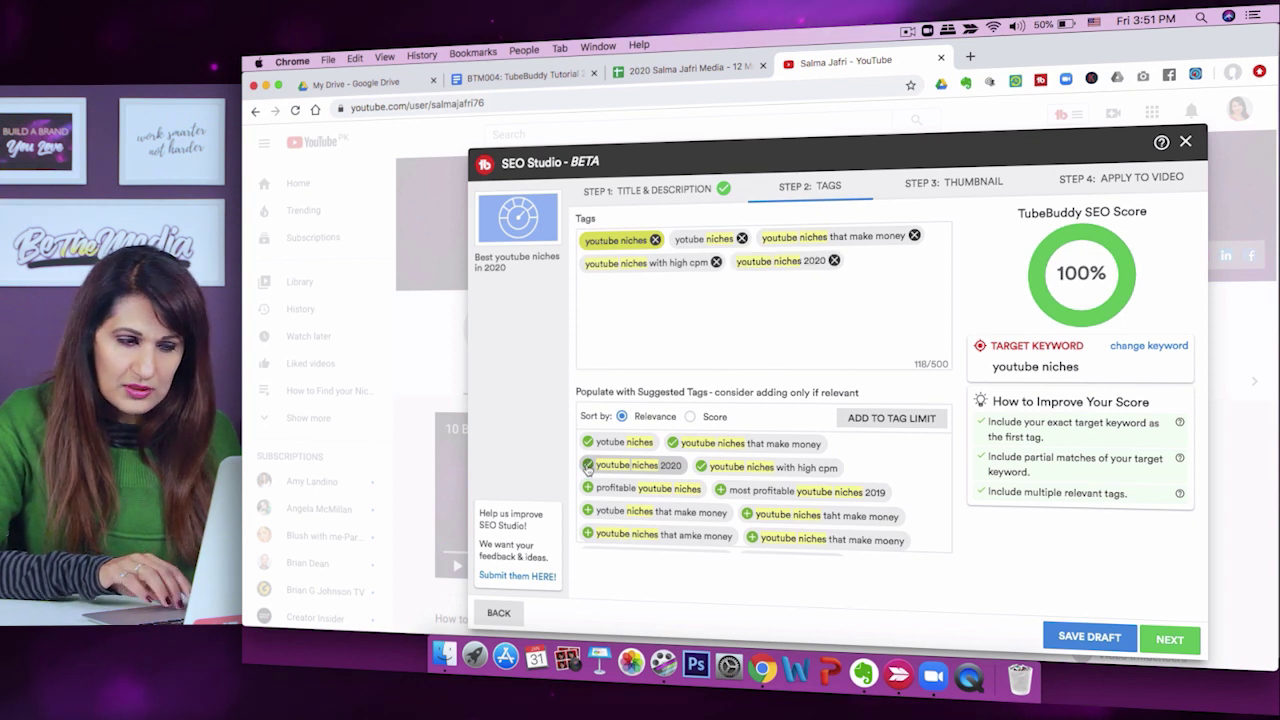
click(588, 488)
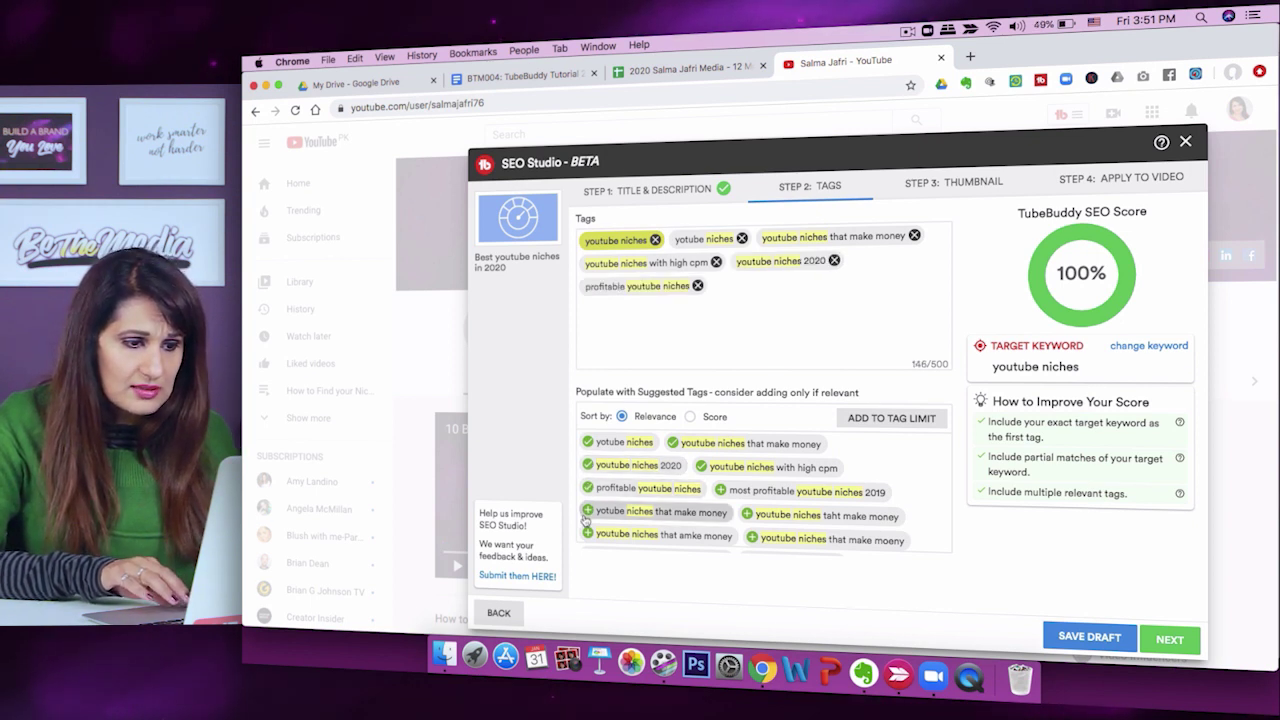
- Add another 'that make money' variant plus the misspelled 'amke', 'taht' and 'moeny' tags
click(588, 511)
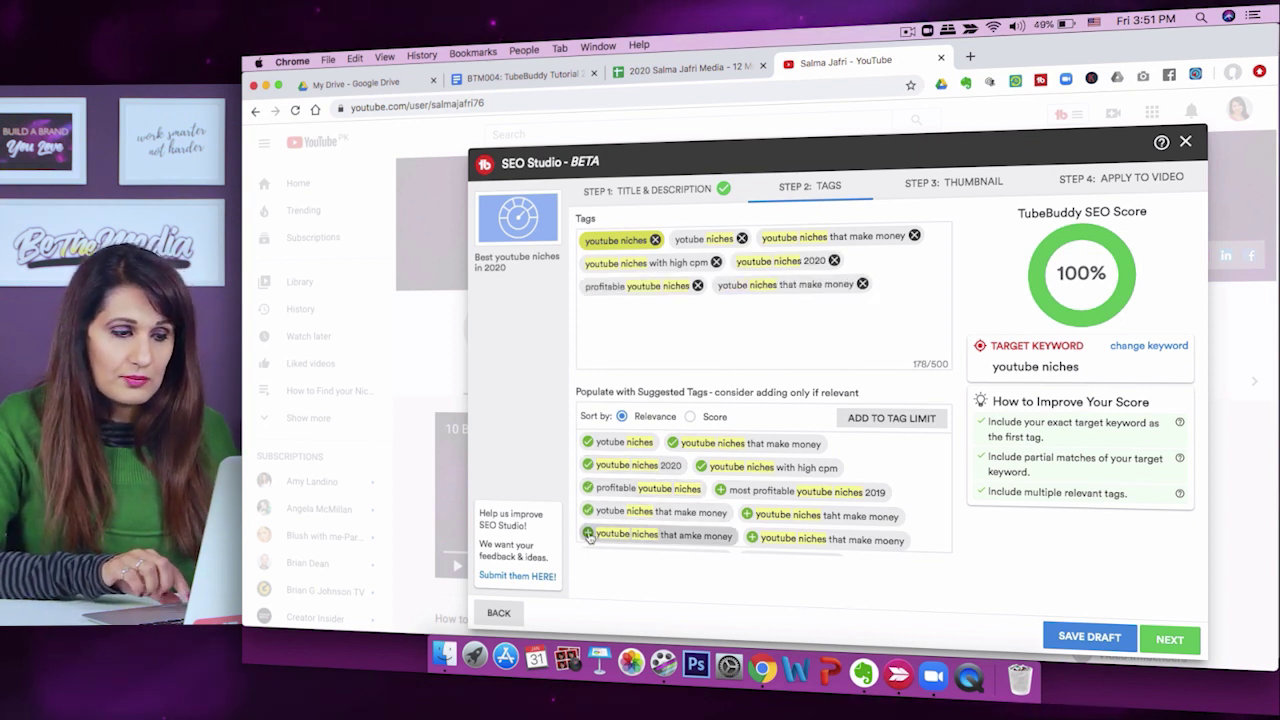
click(588, 534)
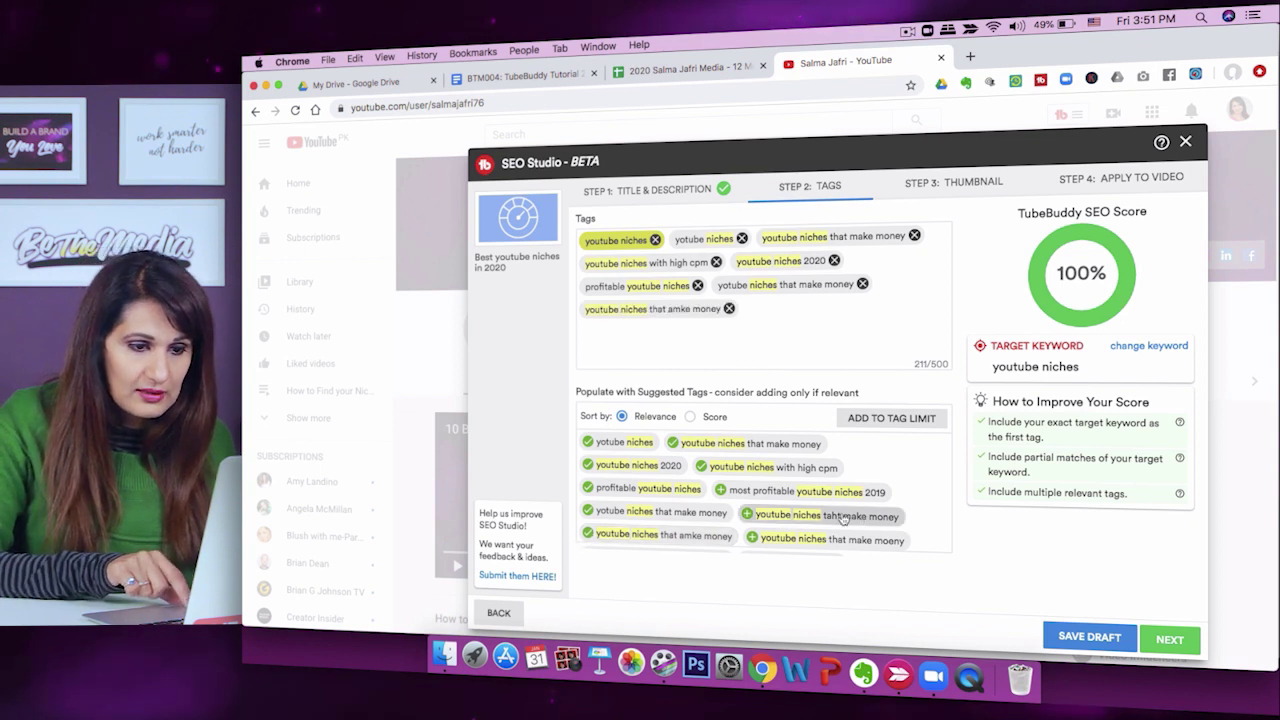
click(747, 514)
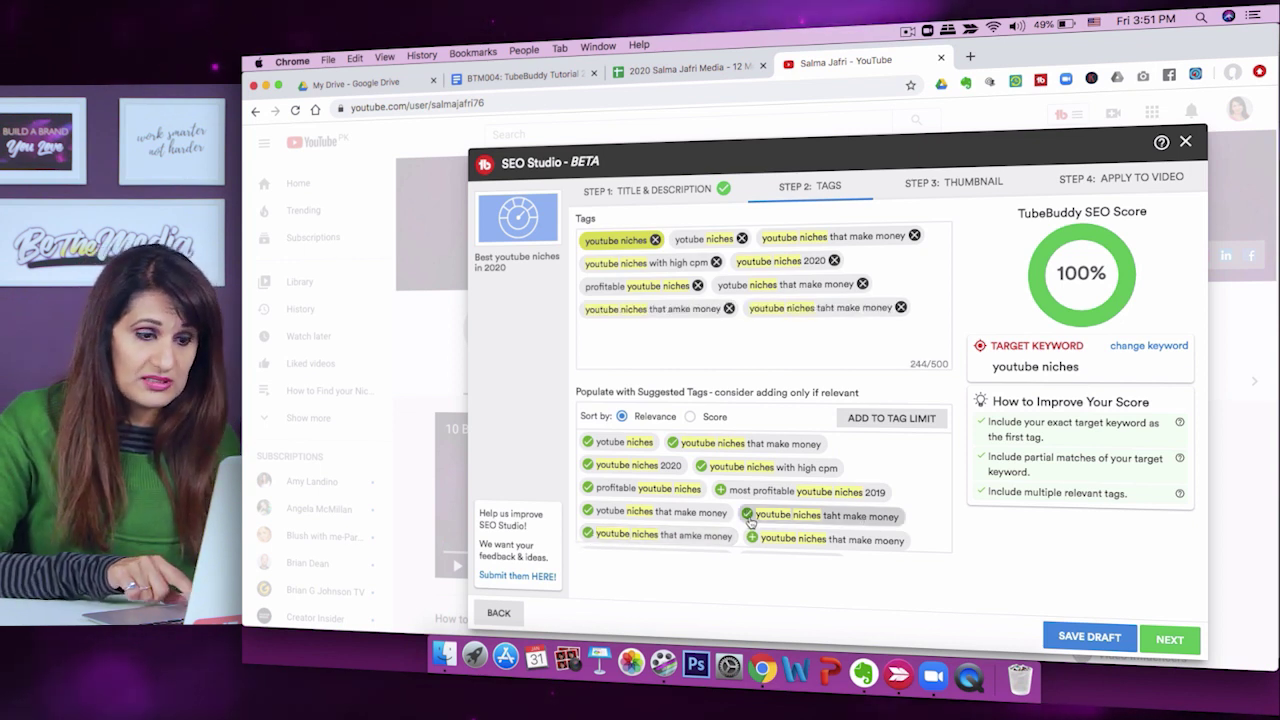
click(752, 538)
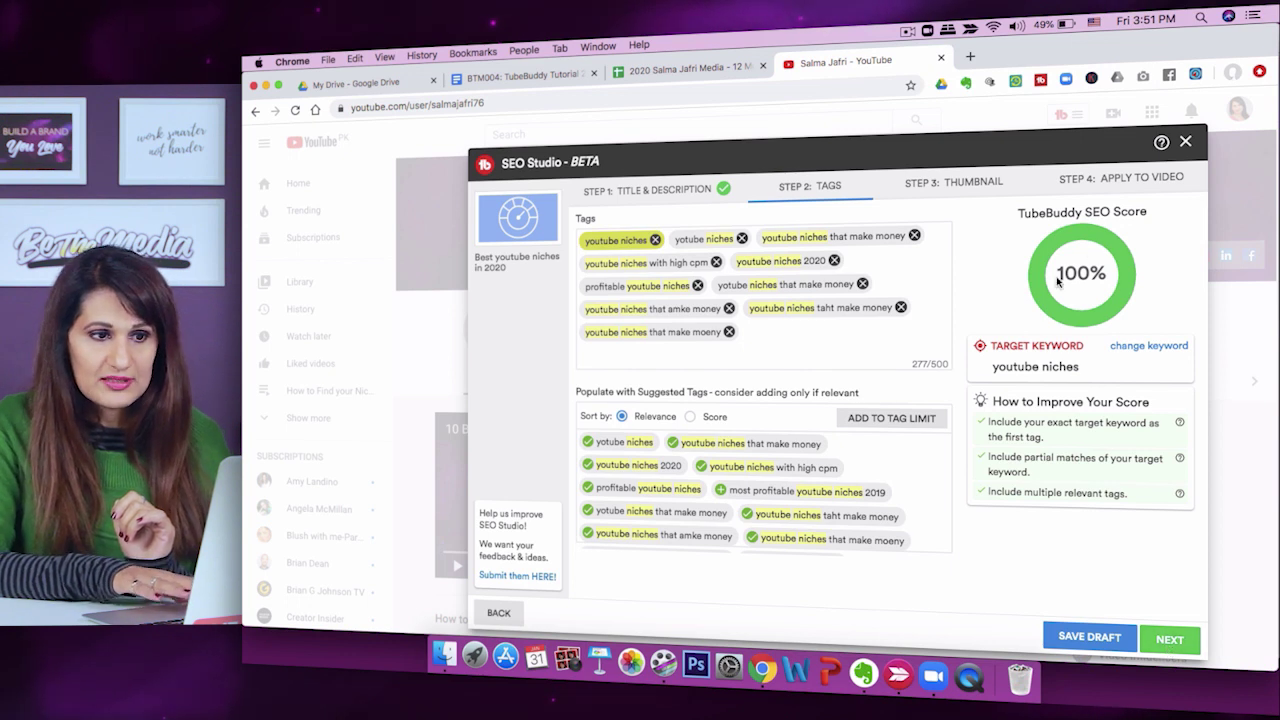
click(1168, 645)
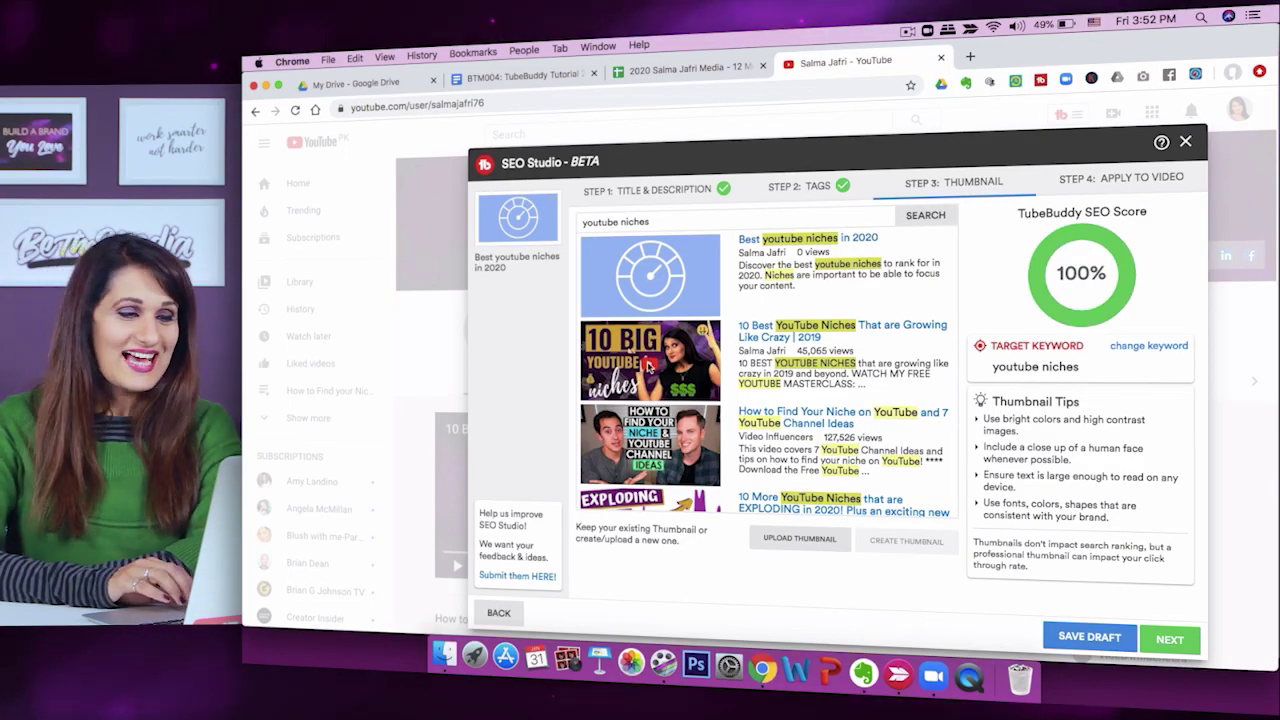
scroll(648, 367, down, 2)
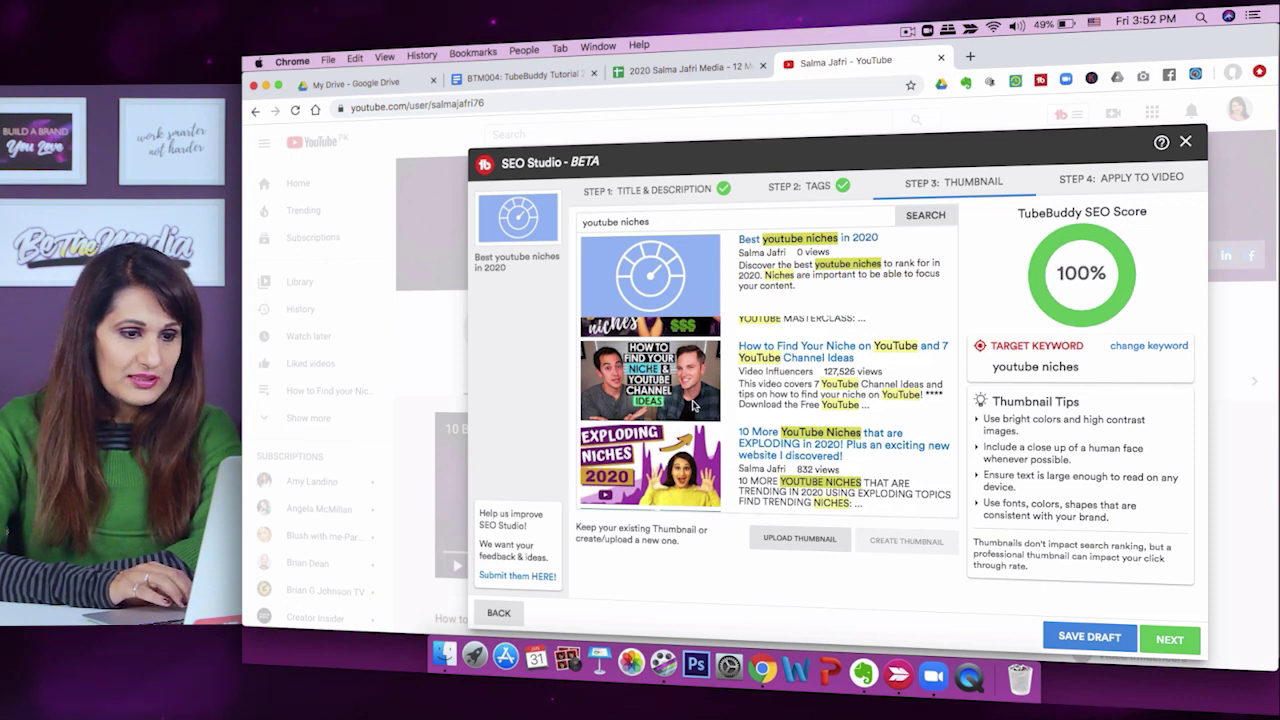
scroll(694, 404, down, 2)
scroll(636, 472, down, 5)
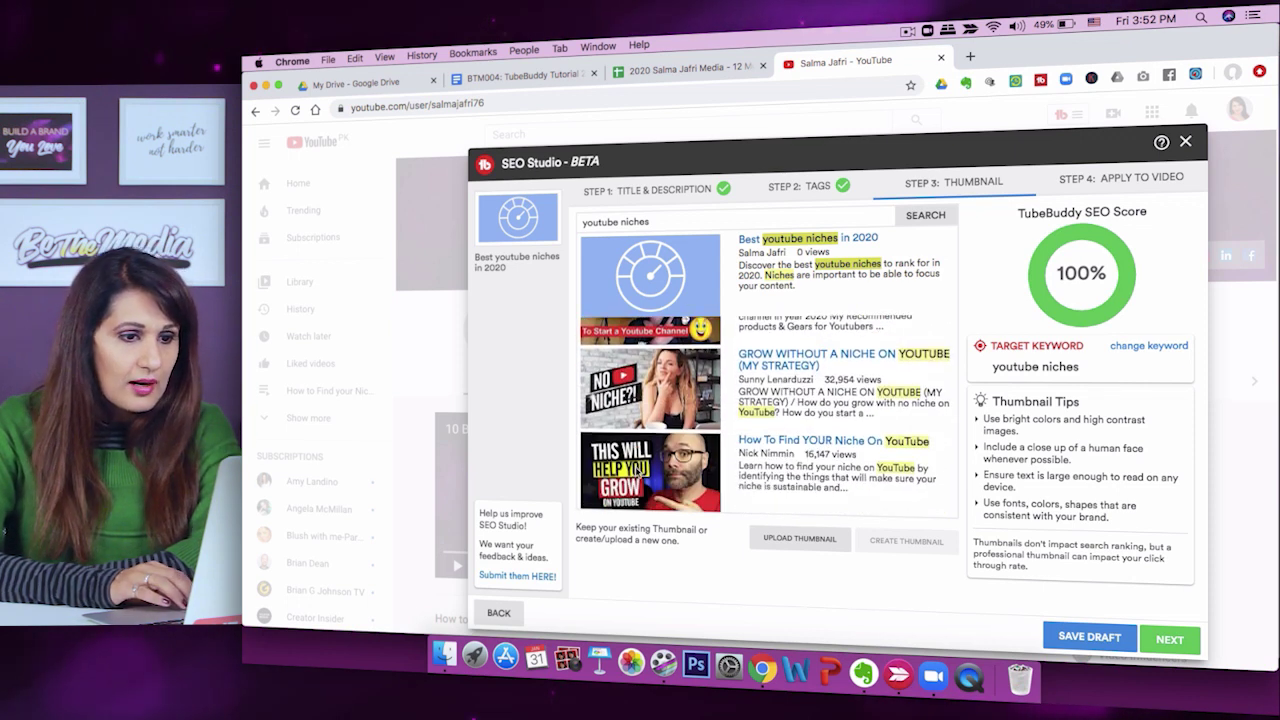
scroll(636, 472, down, 4)
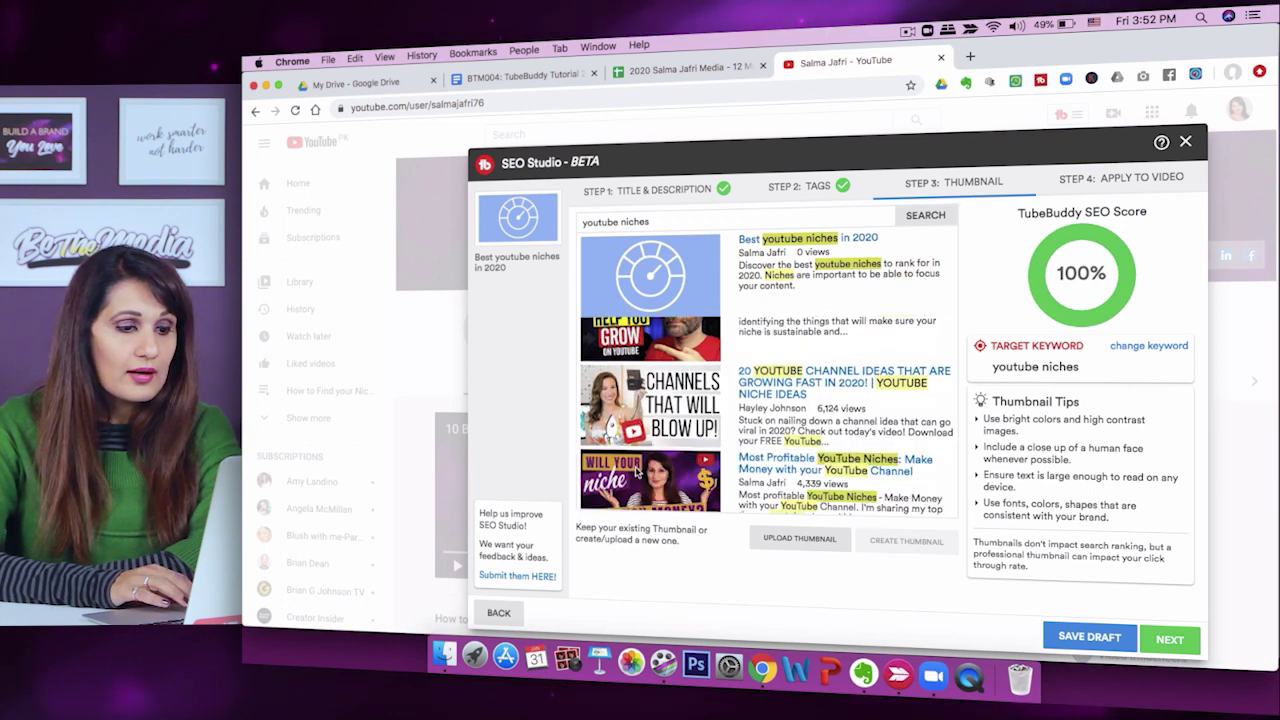
scroll(636, 472, down, 6)
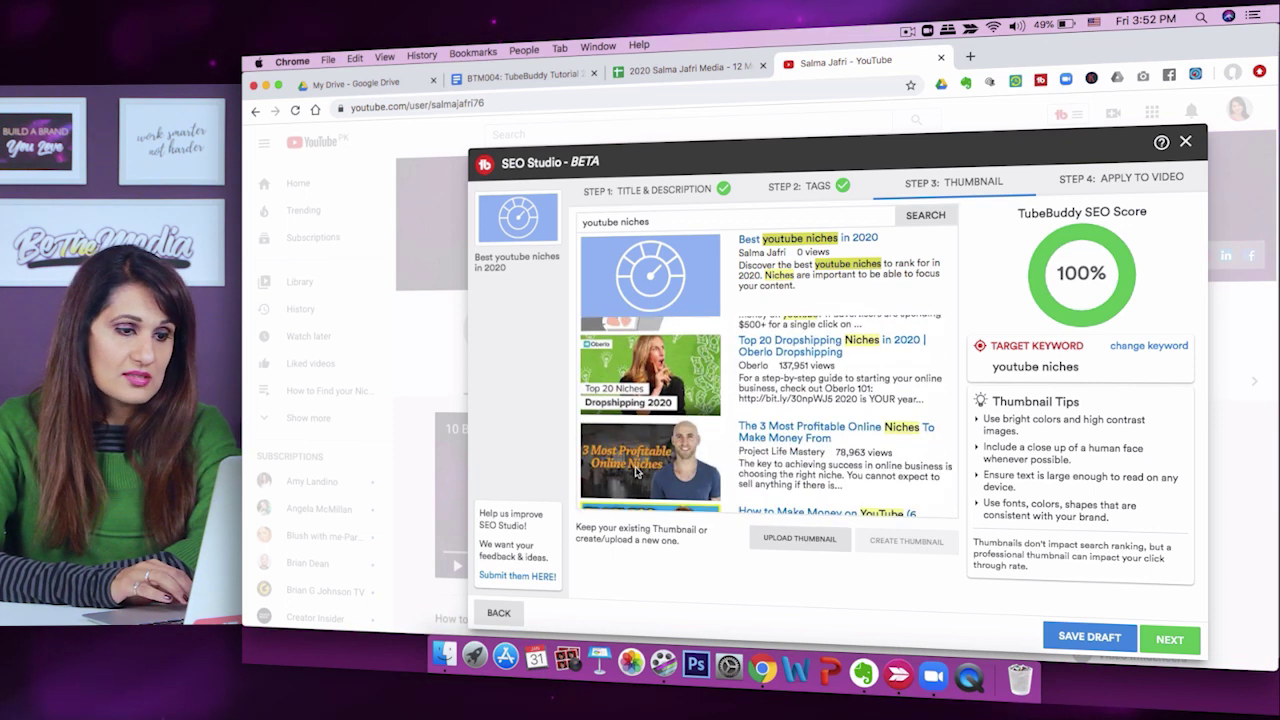
scroll(636, 472, down, 6)
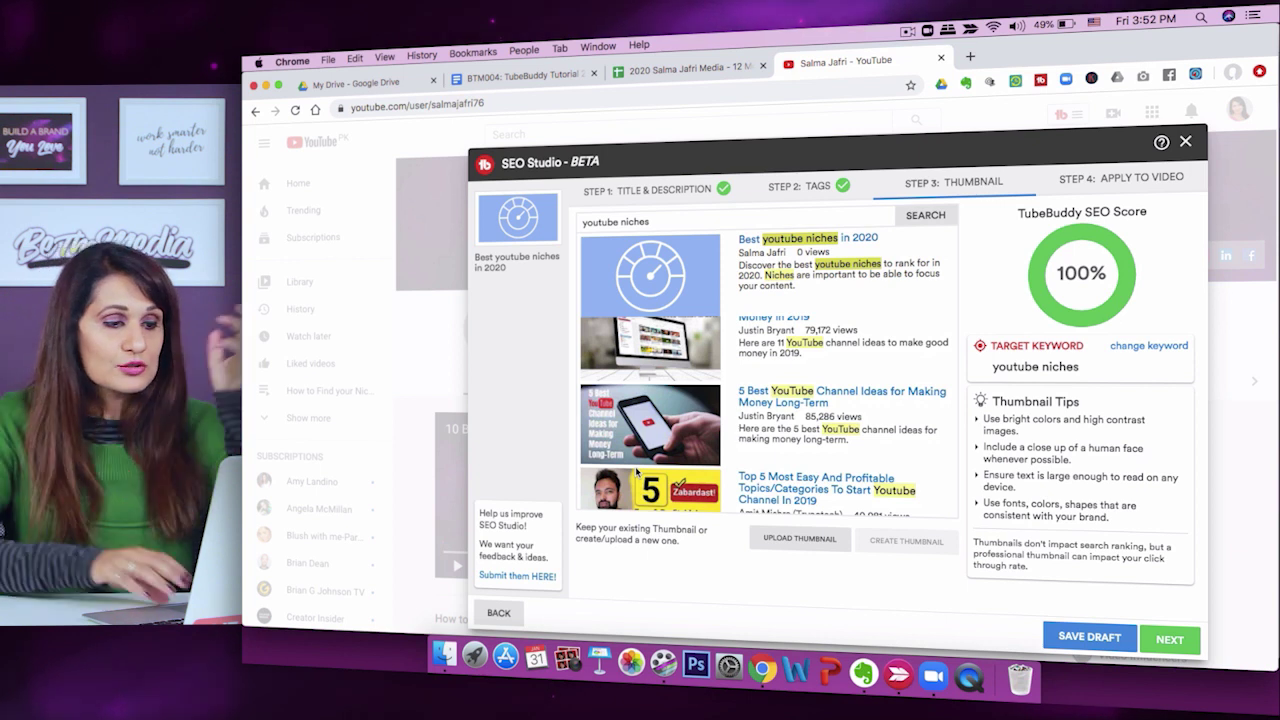
scroll(636, 471, up, 10)
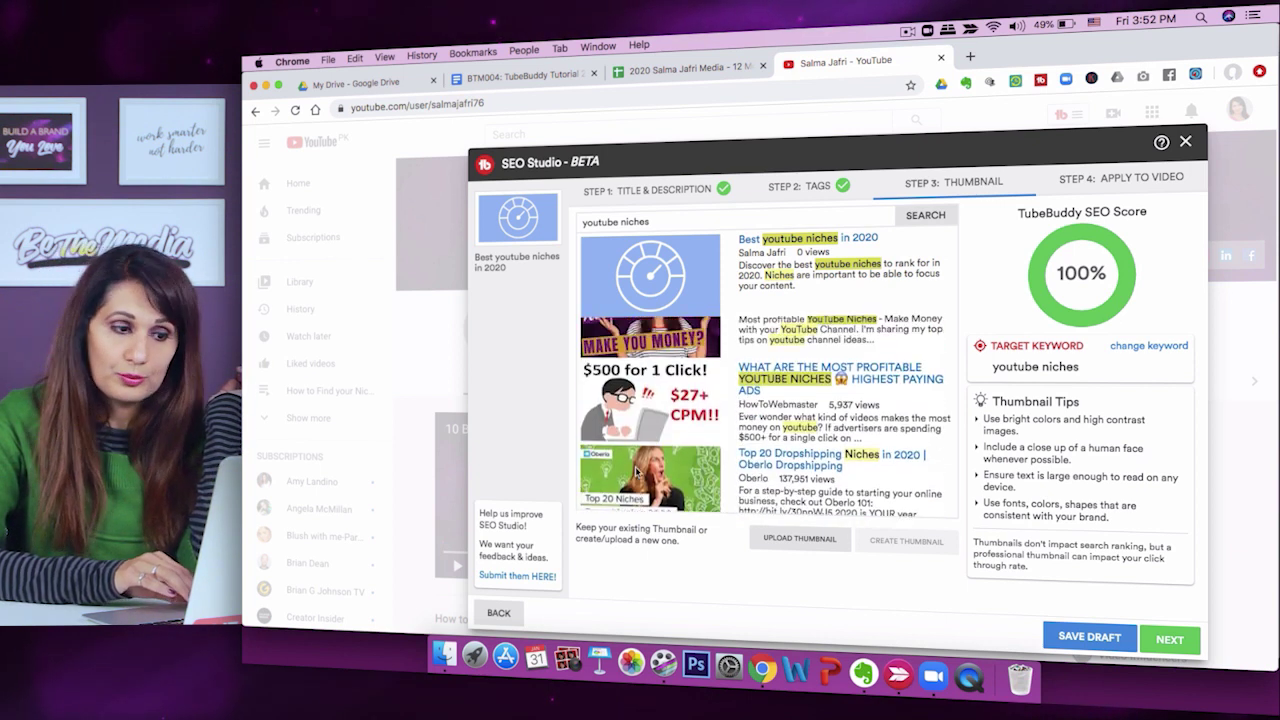
scroll(636, 471, down, 10)
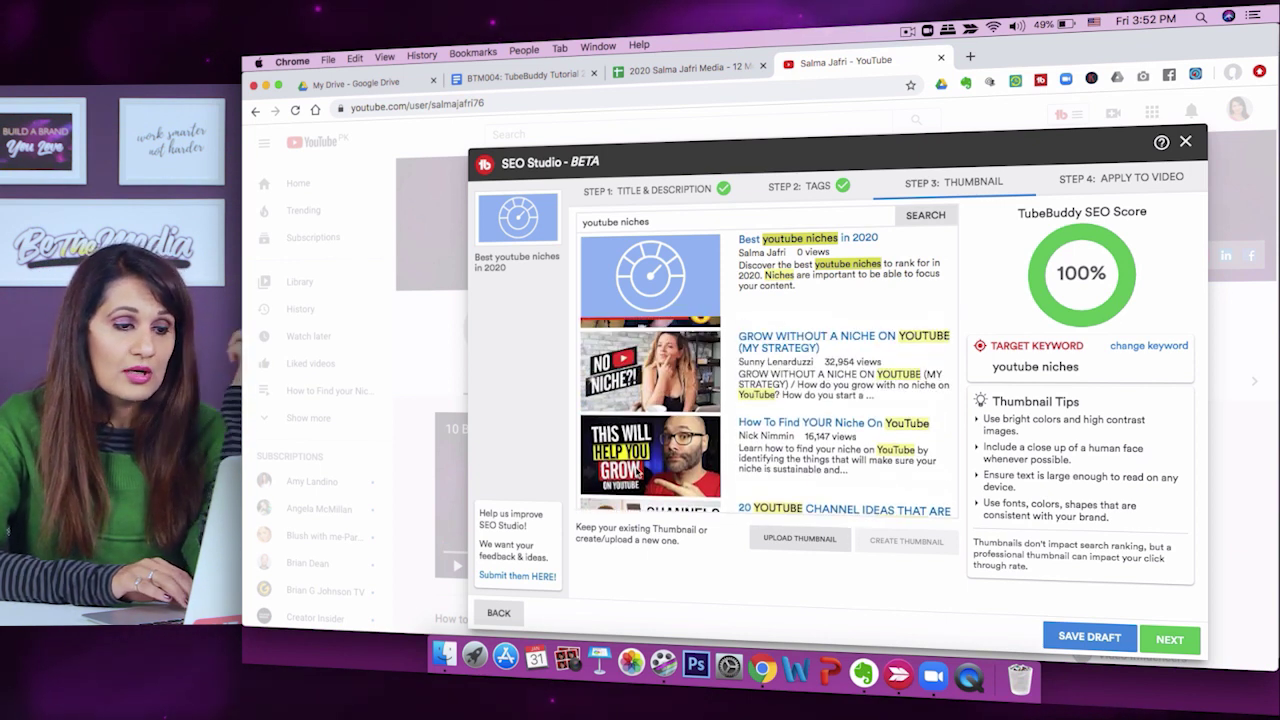
scroll(636, 471, down, 10)
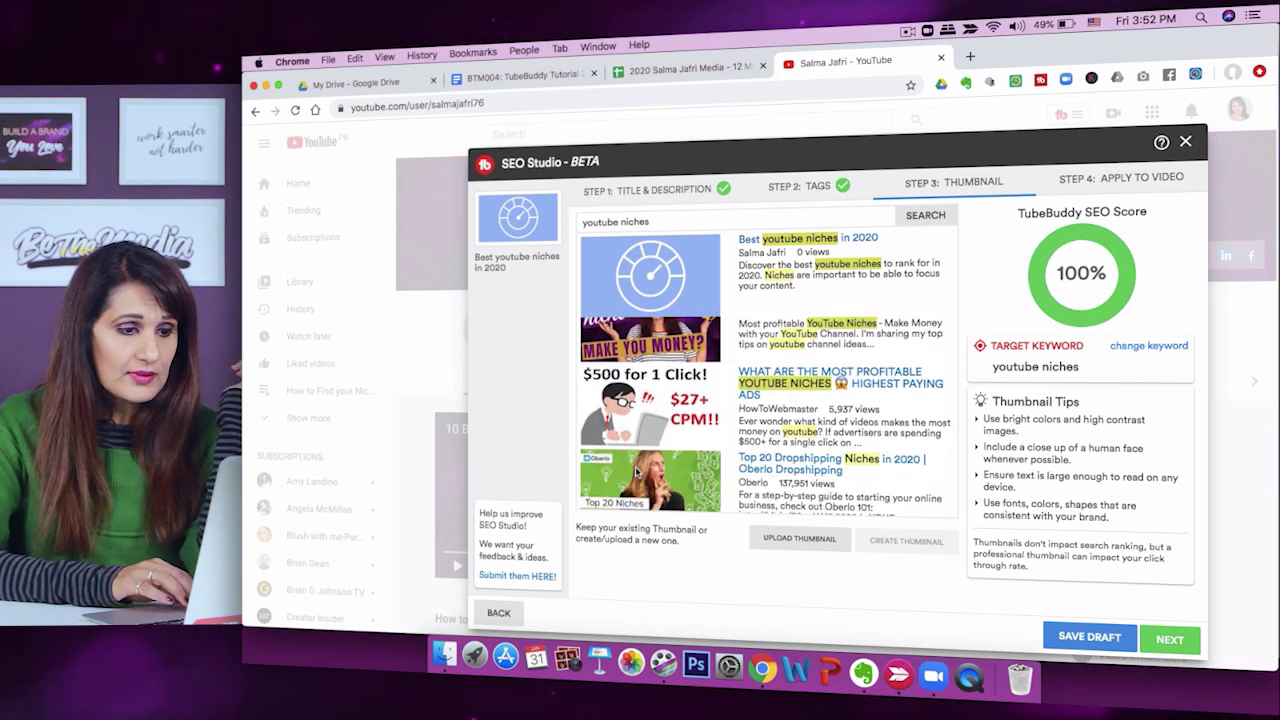
scroll(636, 471, down, 5)
scroll(650, 440, up, 2)
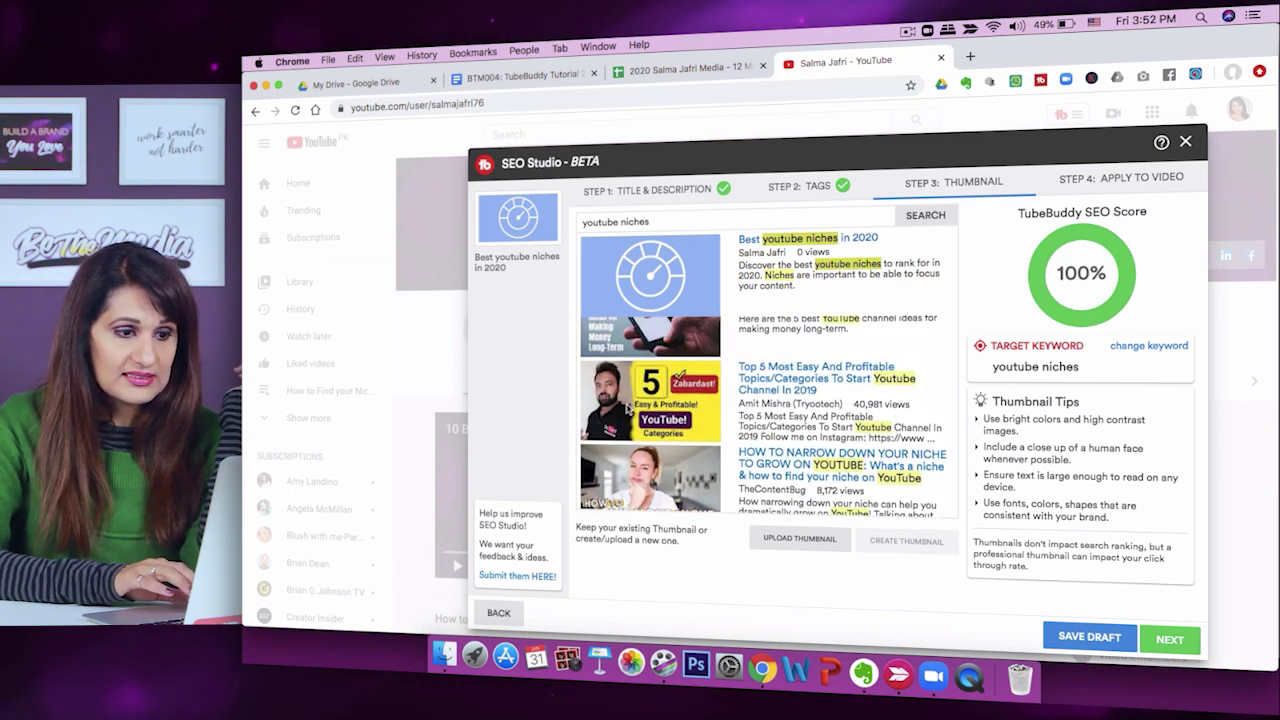
scroll(665, 421, down, 5)
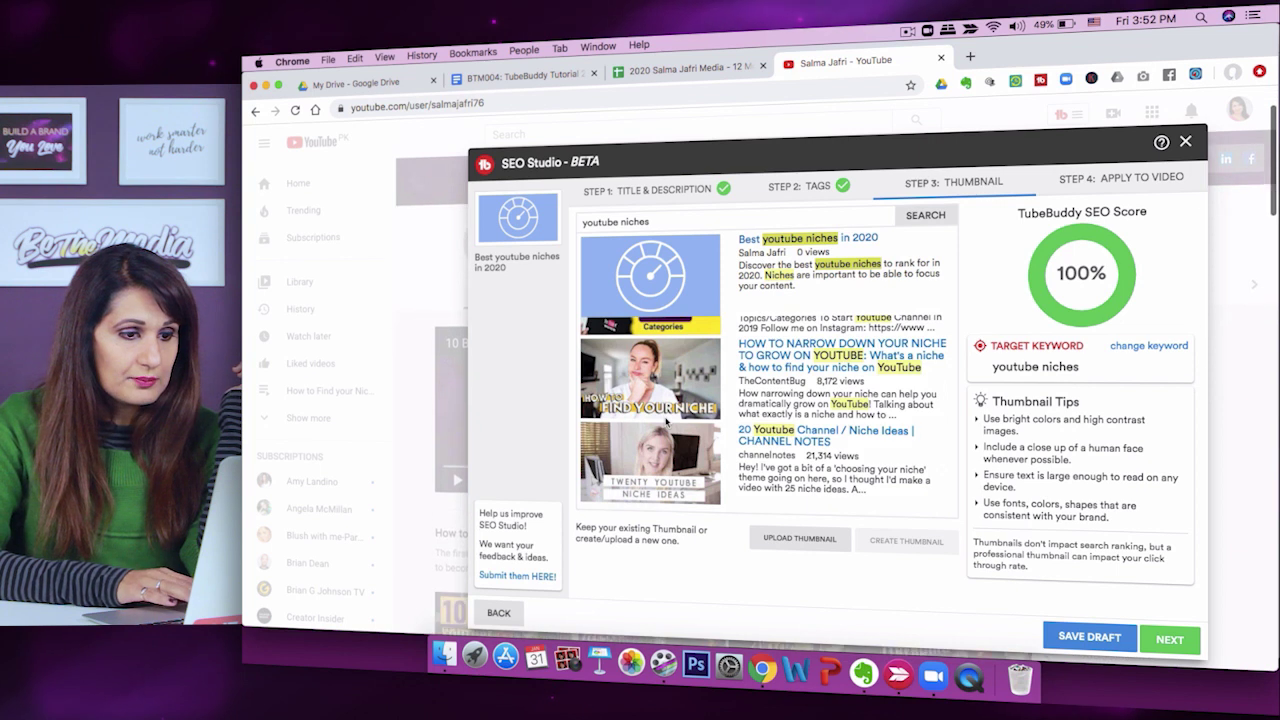
scroll(665, 421, up, 5)
scroll(666, 421, up, 10)
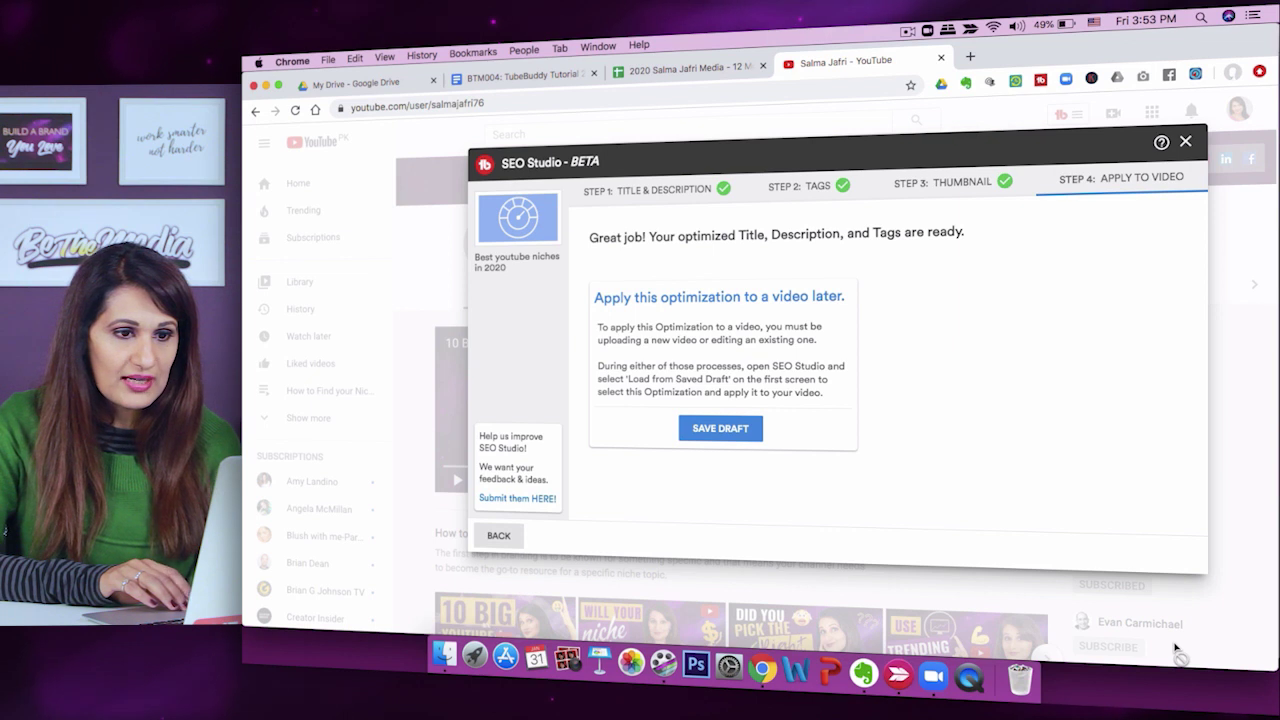
- Save the youtube niches optimization as a draft
click(712, 430)
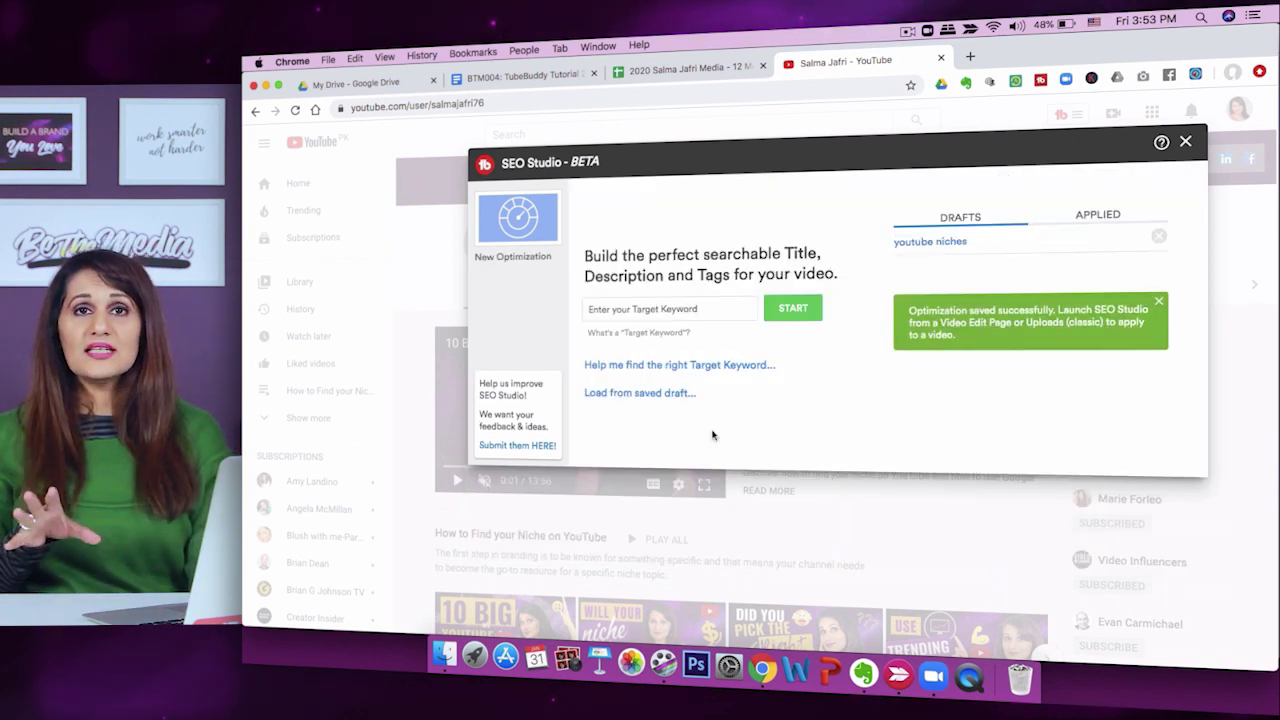